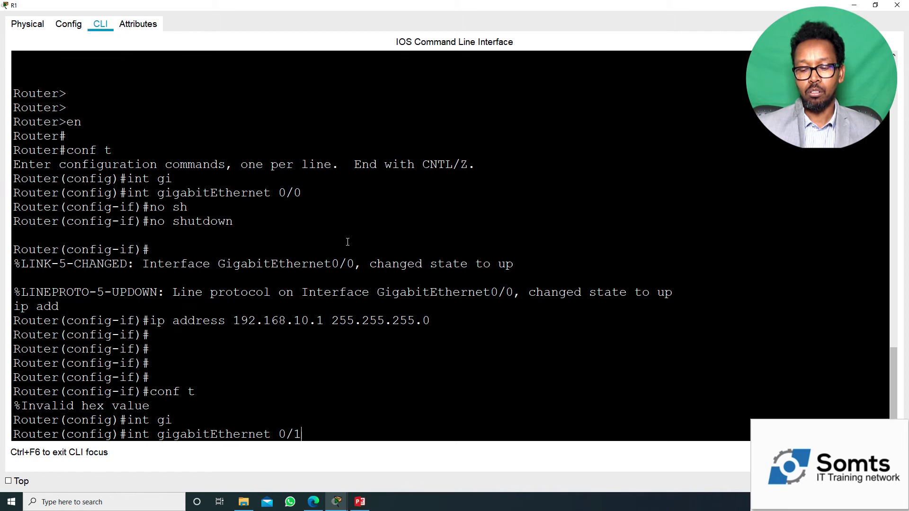
Step: Enter configuration of interface GigabitEthernet 0/1 on the router and enable it with no shutdown
key(Return)
text(no sh)
key(Tab)
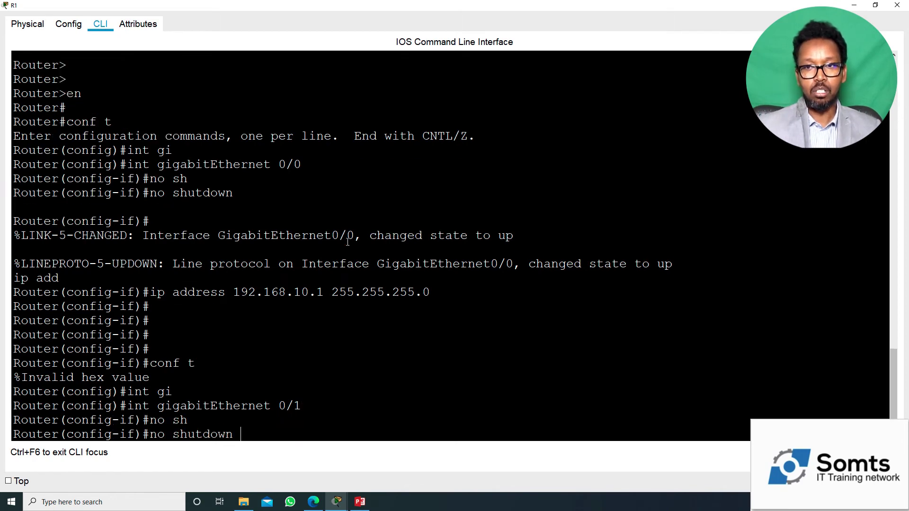
key(Return)
key(Return)
key(Return)
key(Return)
key(Return)
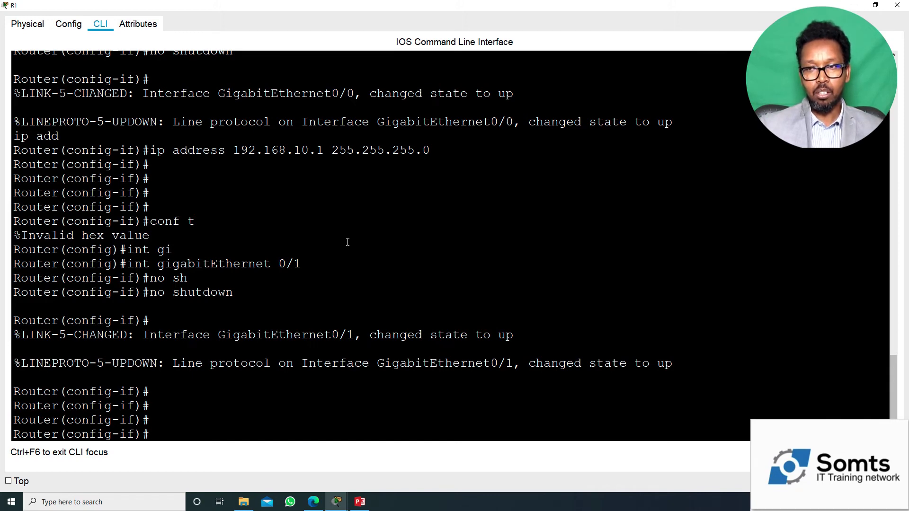
Step: Assign IP address 192.168.11.1 with mask 255.255.255.0 to the router's GigabitEthernet 0/1 interface
text(192)
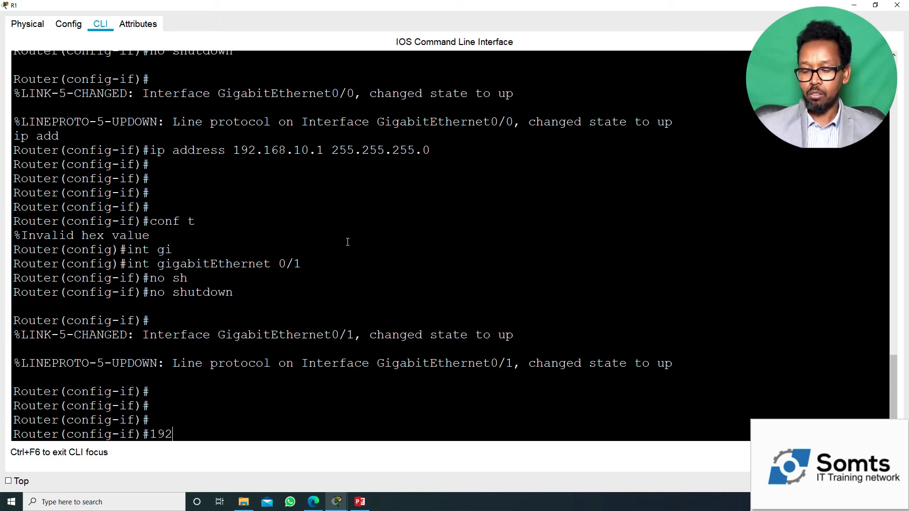
key(BackSpace)
key(BackSpace)
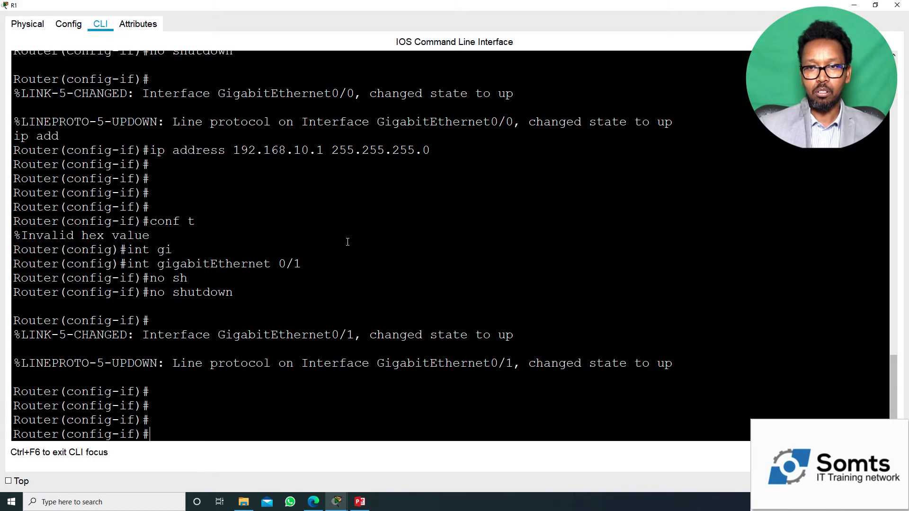
text(ip add)
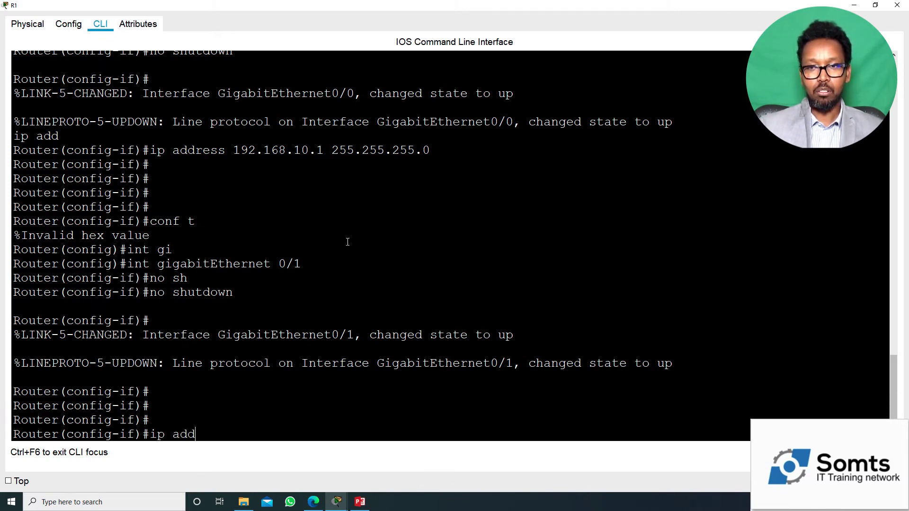
key(Tab)
text(192.168.)
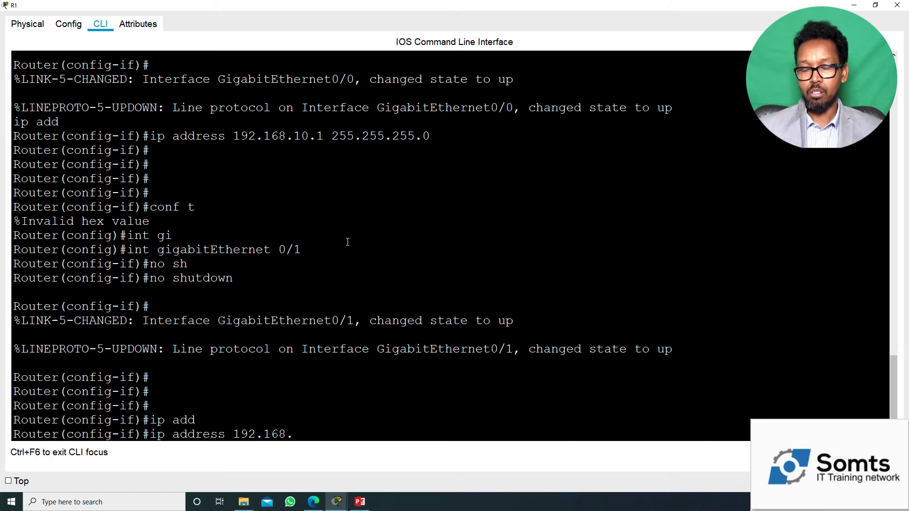
text(11.)
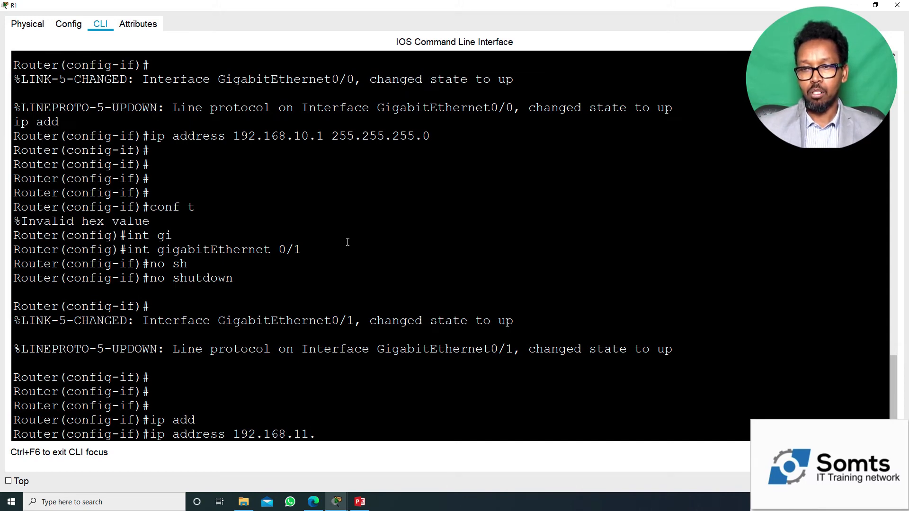
text(1)
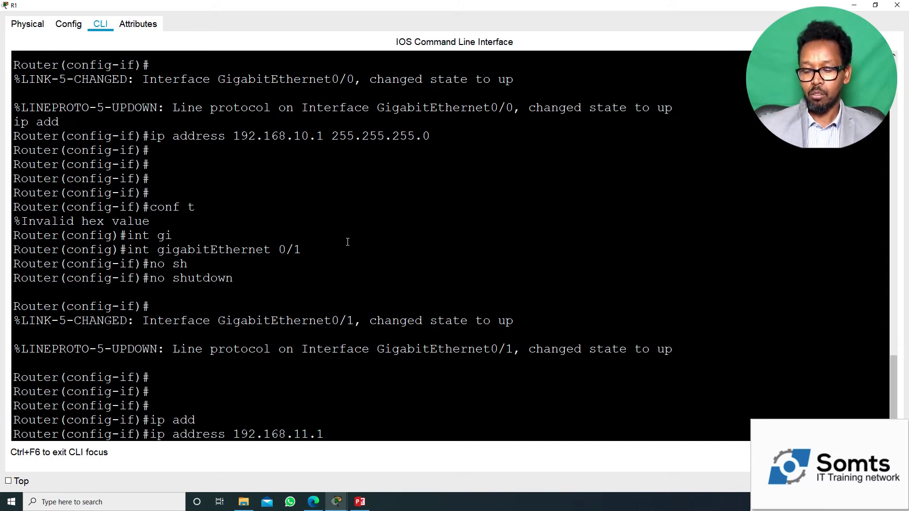
text( 255.255.255.0)
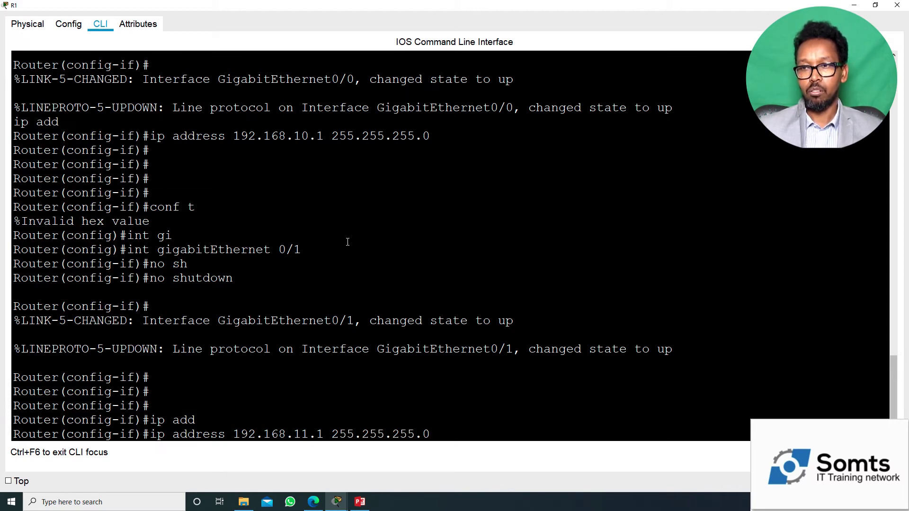
key(Return)
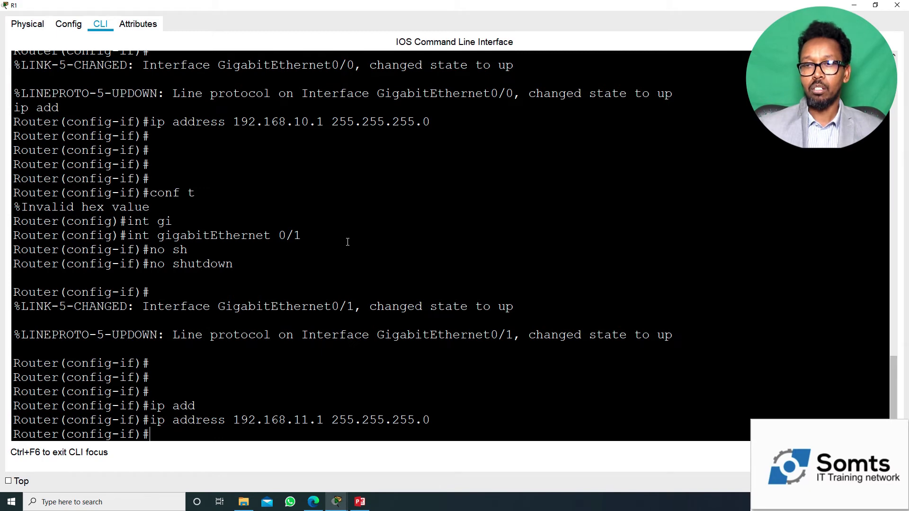
Step: Issue no shutdown again on the GigabitEthernet 0/1 interface after assigning its address
text(nos)
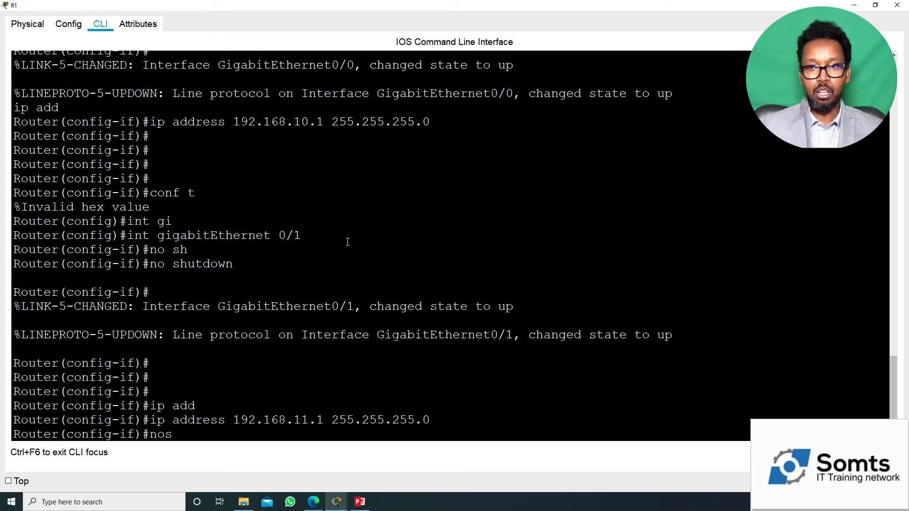
key(BackSpace)
text(sh)
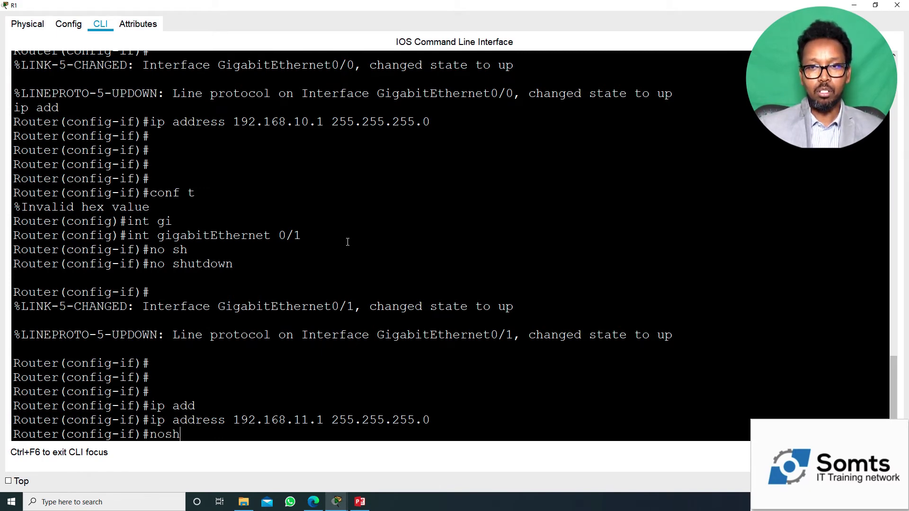
key(BackSpace)
key(BackSpace)
text(sh`)
key(Return)
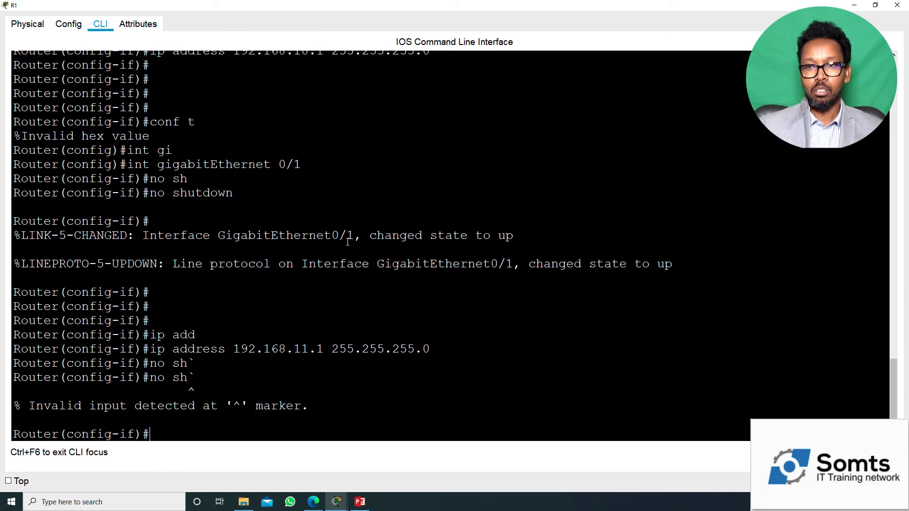
key(Up)
key(Tab)
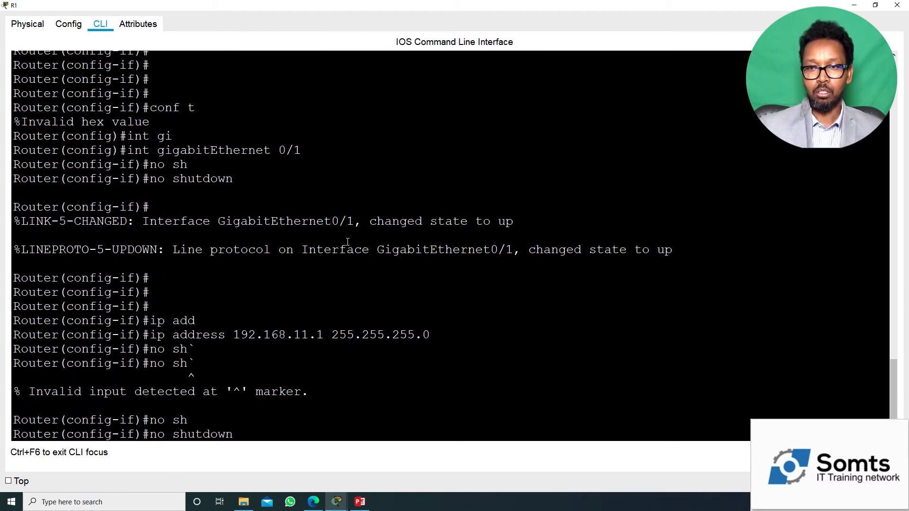
key(Return)
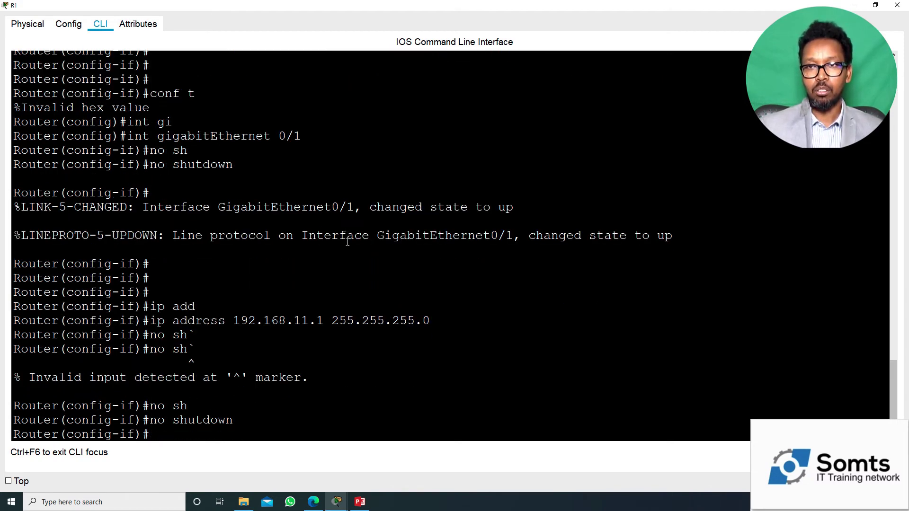
Step: Put the router window away, open the DHCP service settings of the DHCP Server and widen its window to show the full fields
click(854, 6)
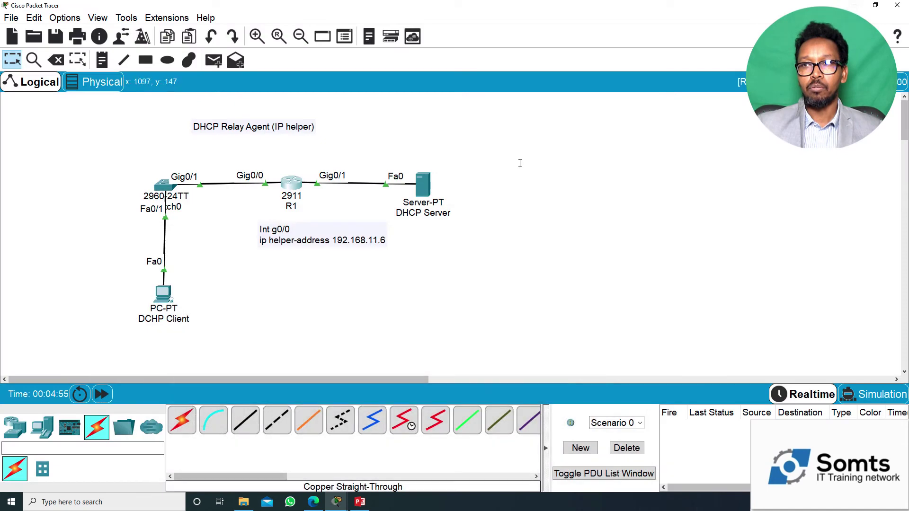
click(423, 185)
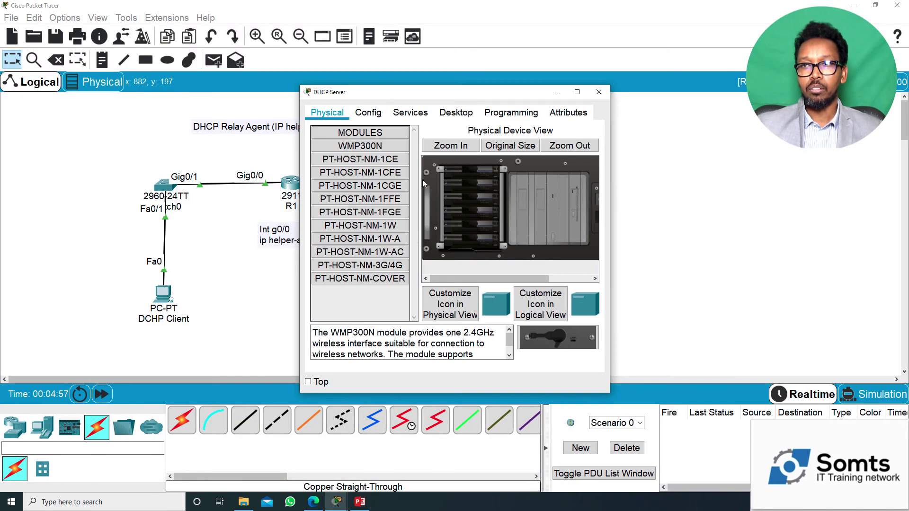
drag(394, 94, 104, 63)
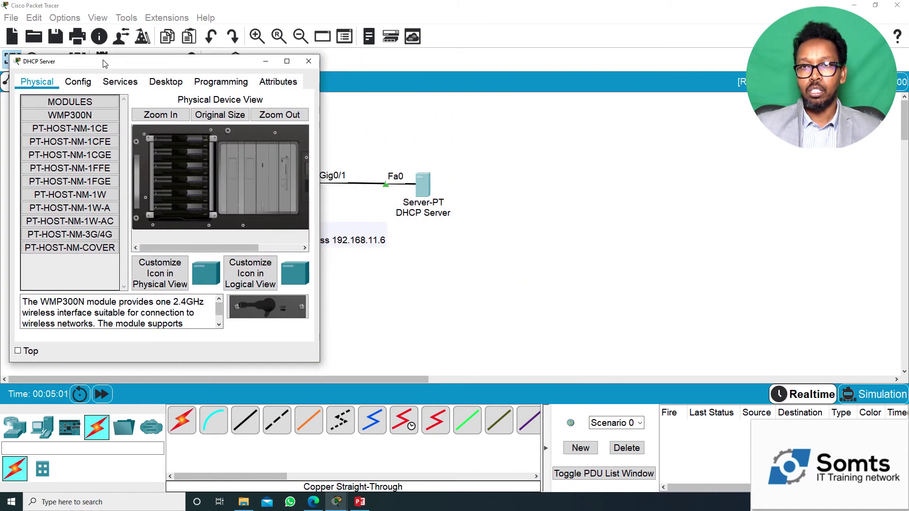
click(117, 85)
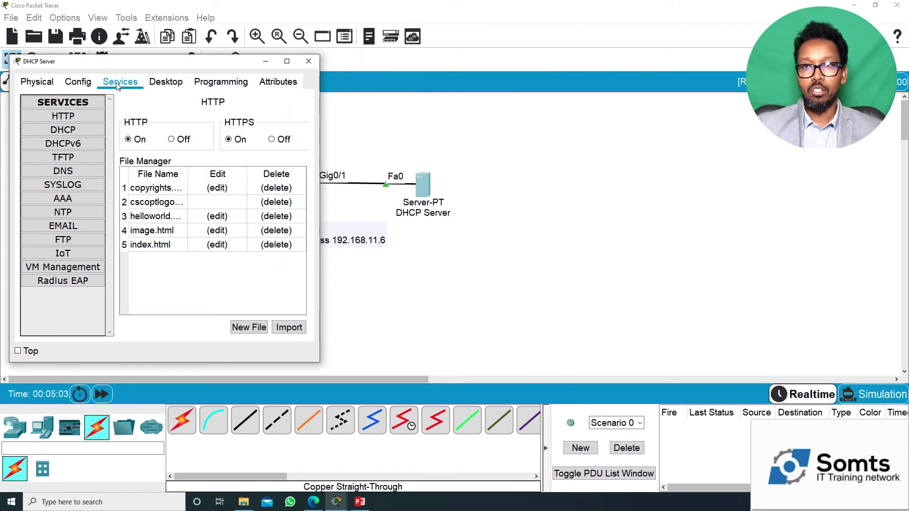
click(65, 132)
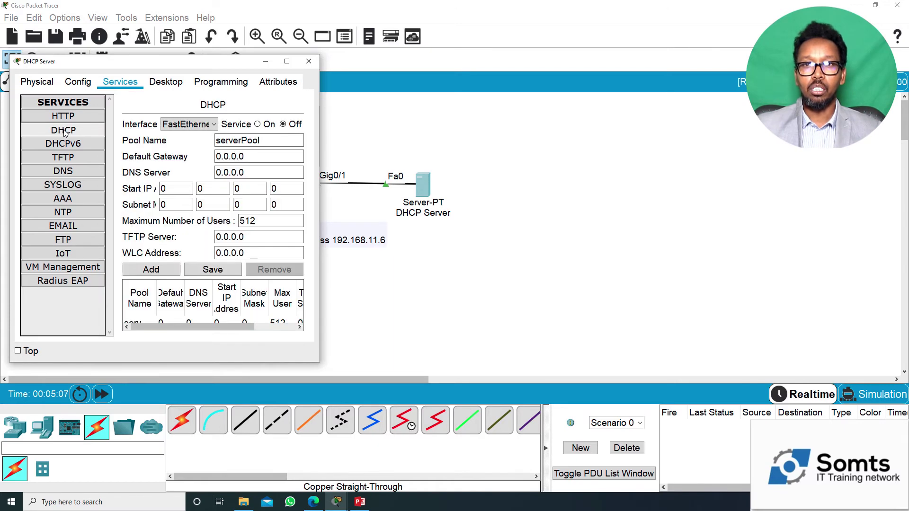
click(287, 61)
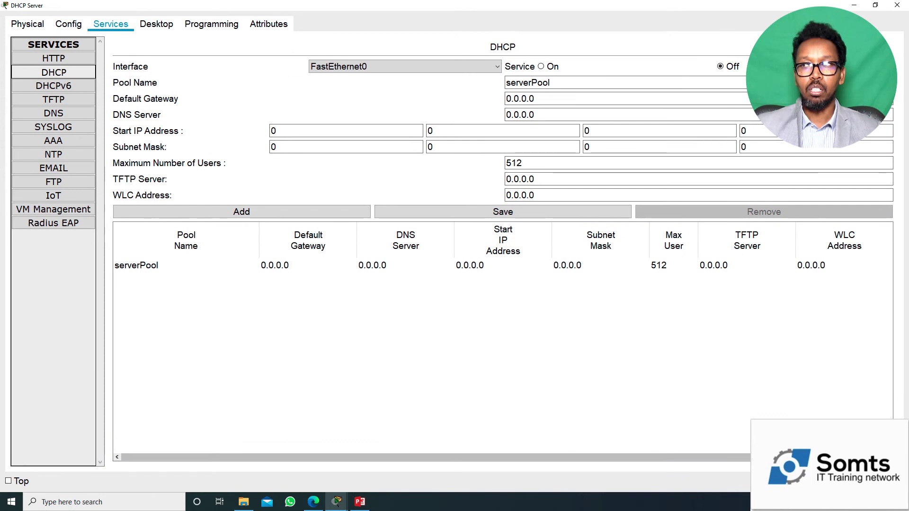
click(875, 5)
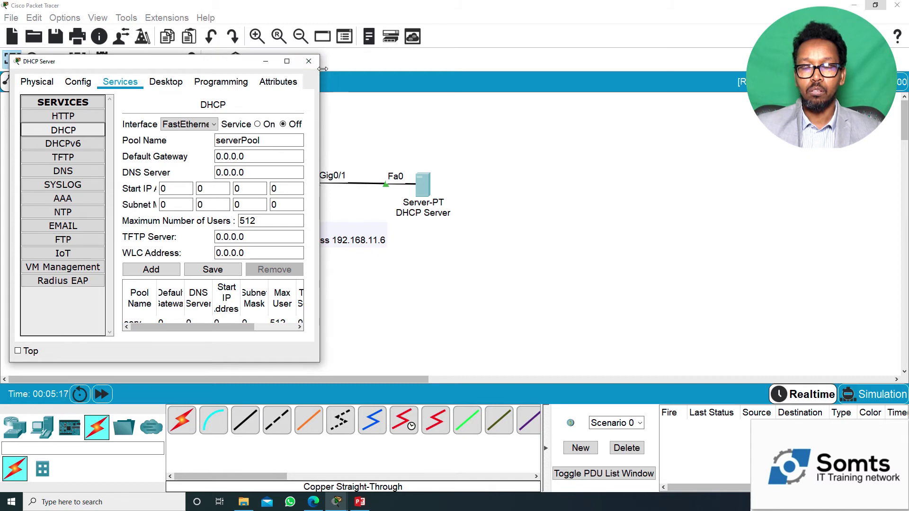
drag(321, 71, 679, 77)
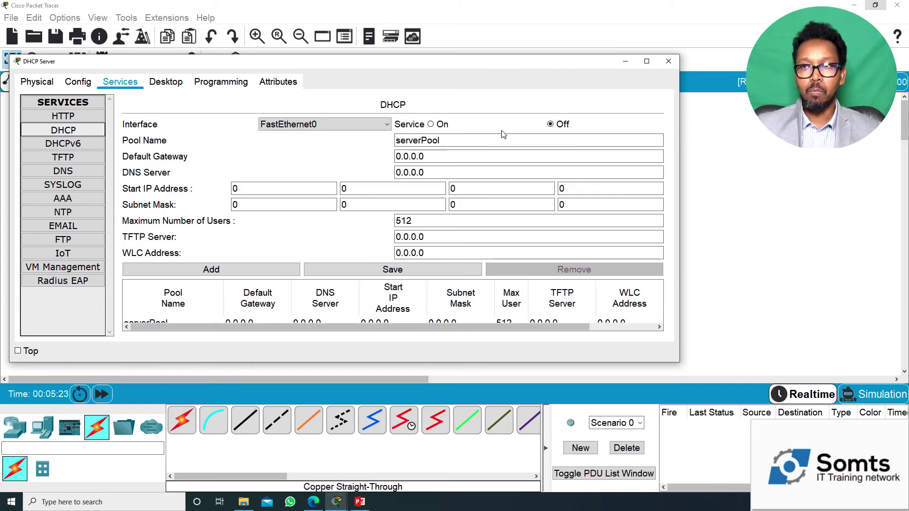
Step: Turn on the server's DHCP service for FastEthernet0 and set the pool name to Somts
click(431, 124)
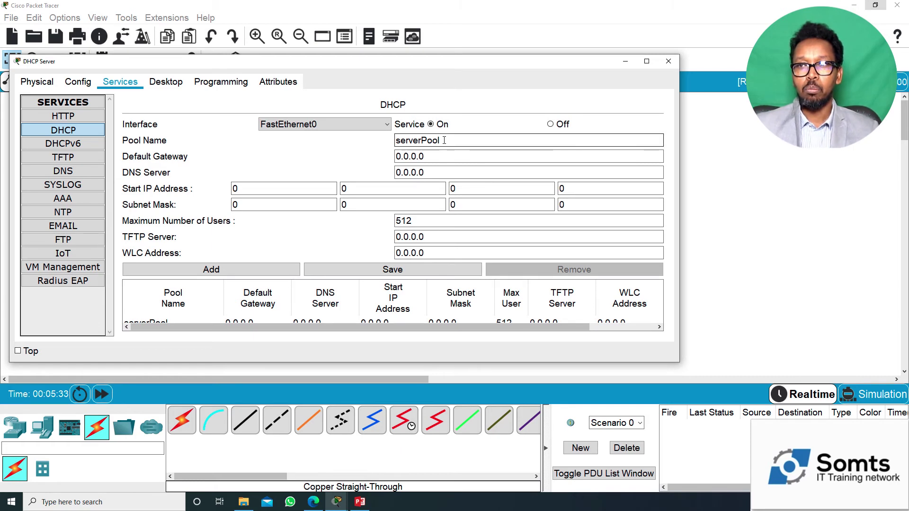
click(444, 140)
drag(444, 140, 377, 140)
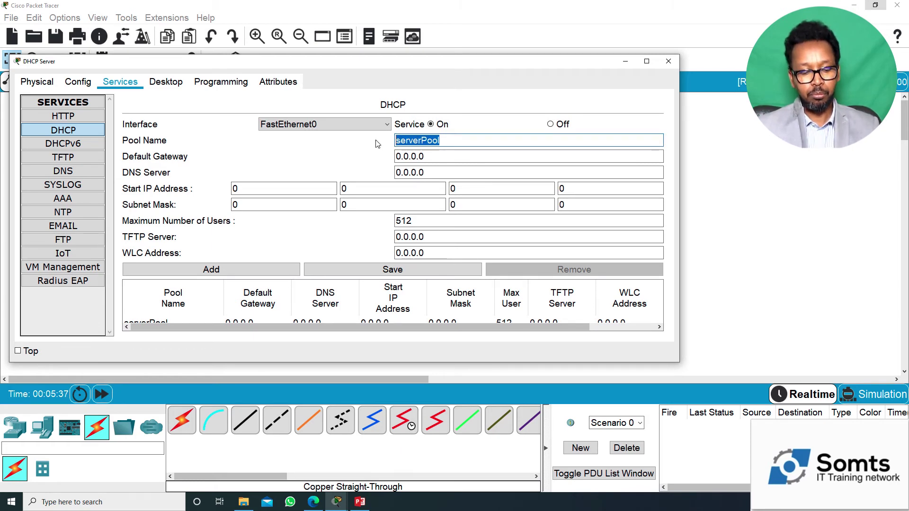
text(Somts)
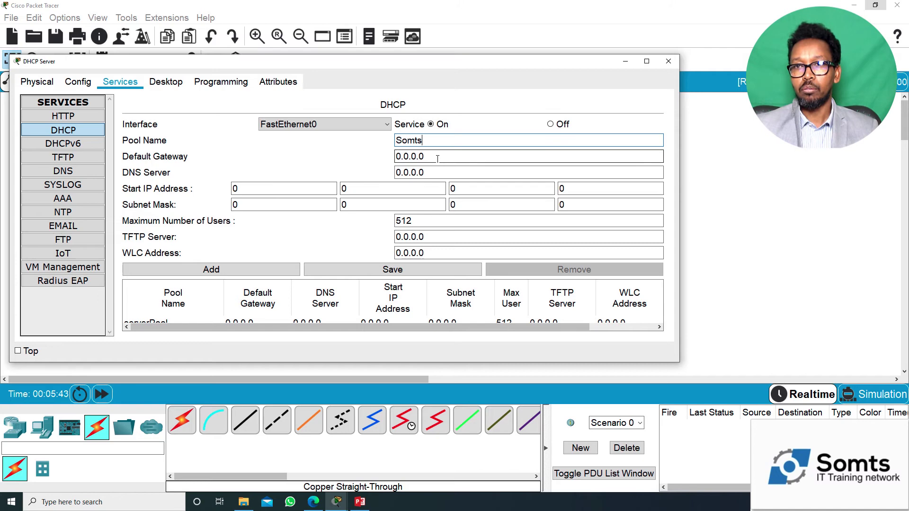
Step: Set the Somts pool's default gateway to 192.168.11.6
drag(437, 159, 383, 159)
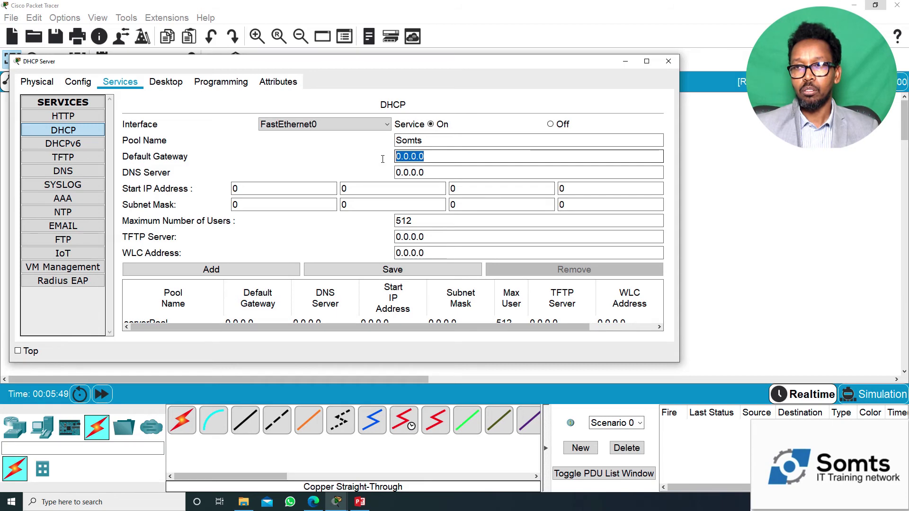
text(192.168)
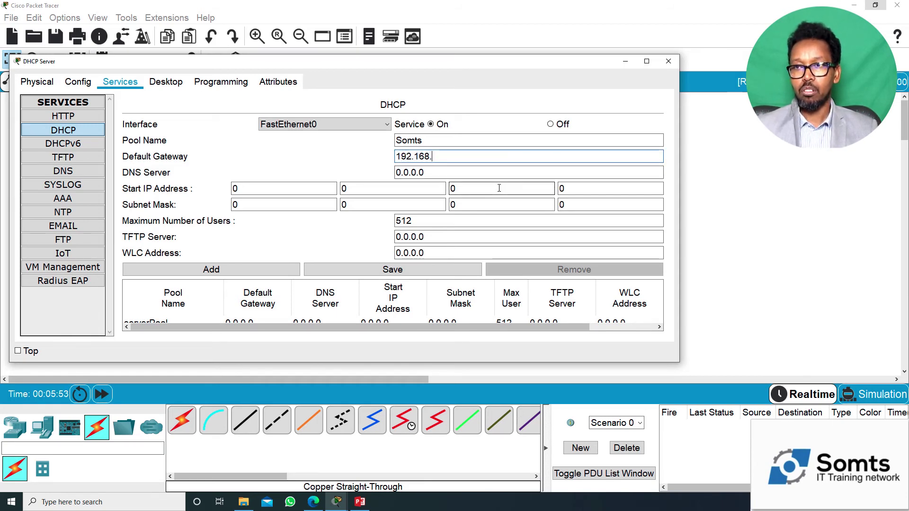
text(.1)
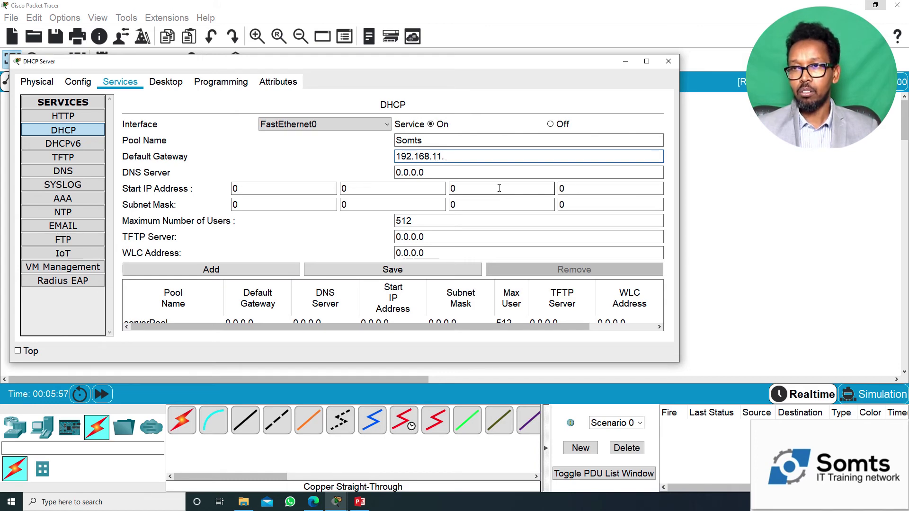
text(1.)
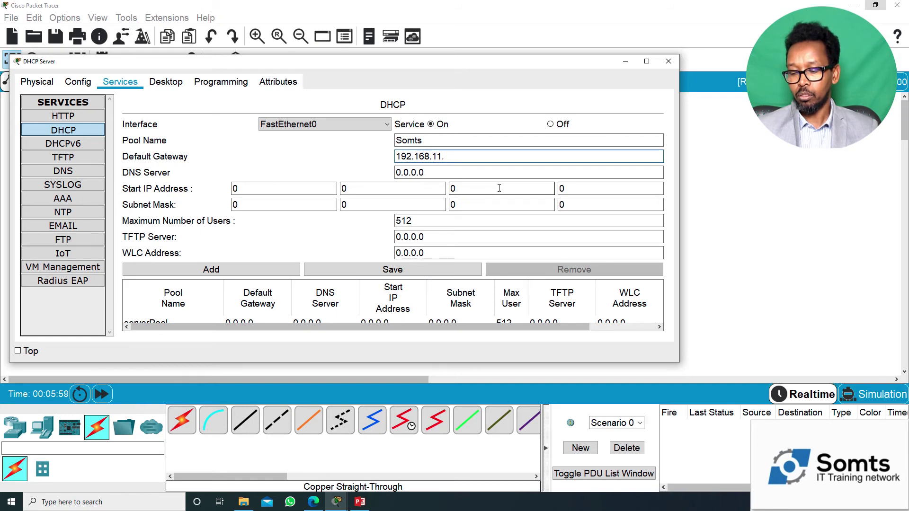
text(6)
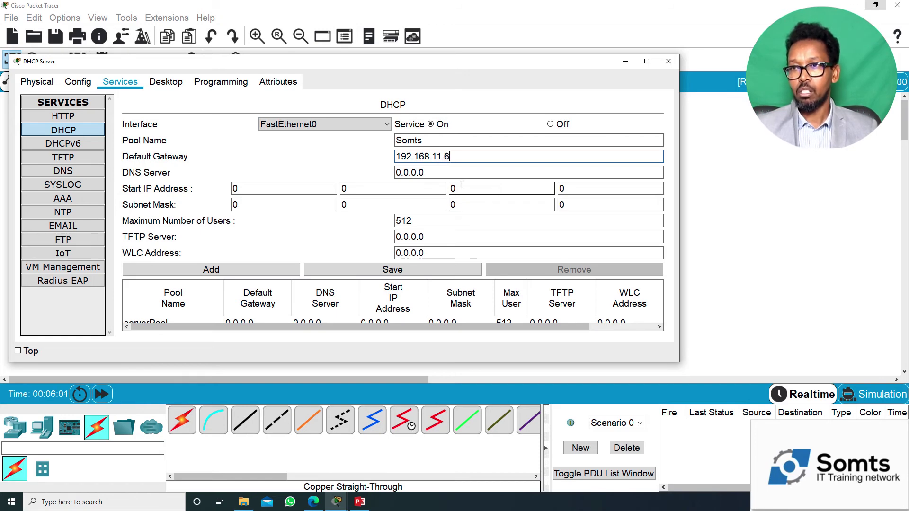
key(Tab)
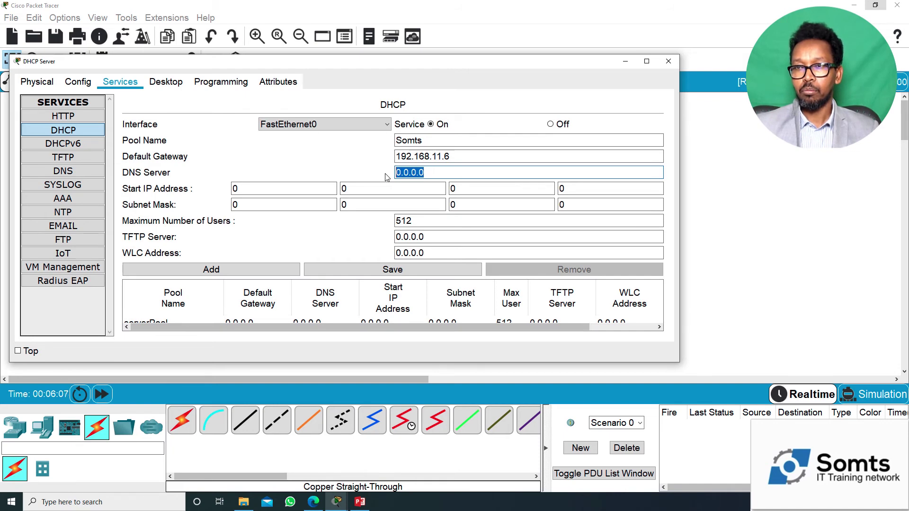
Step: Change the last octet of the default gateway so the address reads 192.168.11.0
click(462, 155)
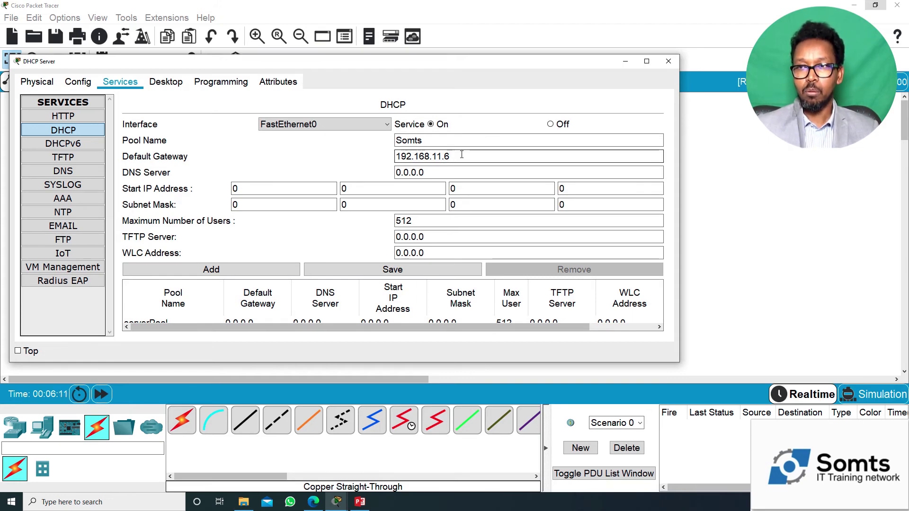
key(BackSpace)
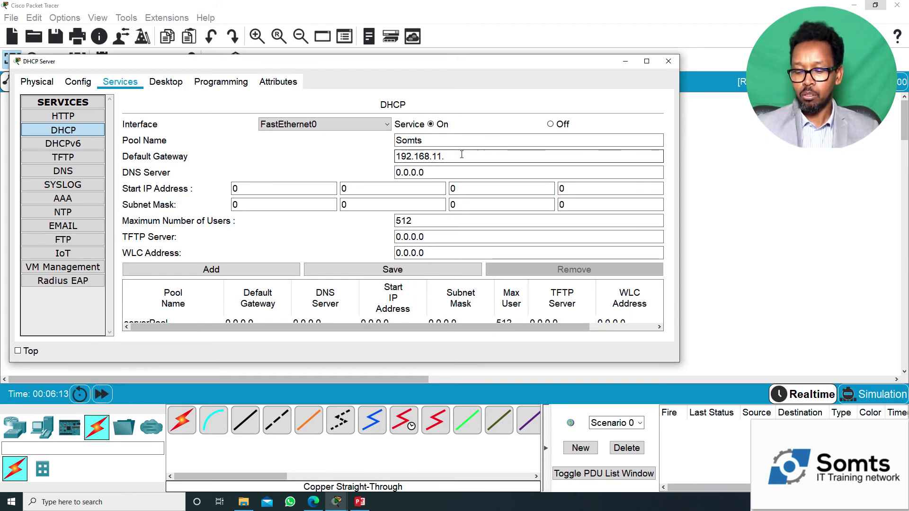
click(417, 173)
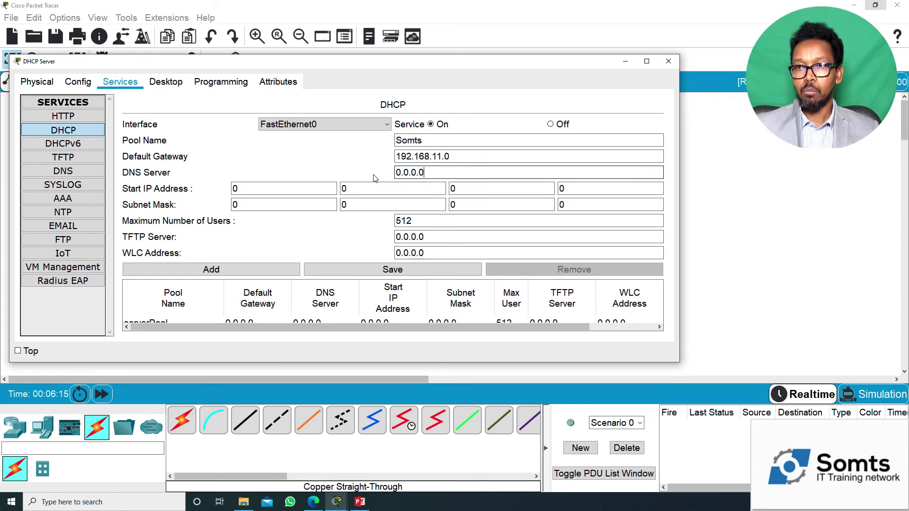
Step: Set the Somts pool's DNS server field to 255.255.255.0
key(BackSpace)
key(BackSpace)
key(BackSpace)
key(BackSpace)
key(BackSpace)
key(BackSpace)
key(BackSpace)
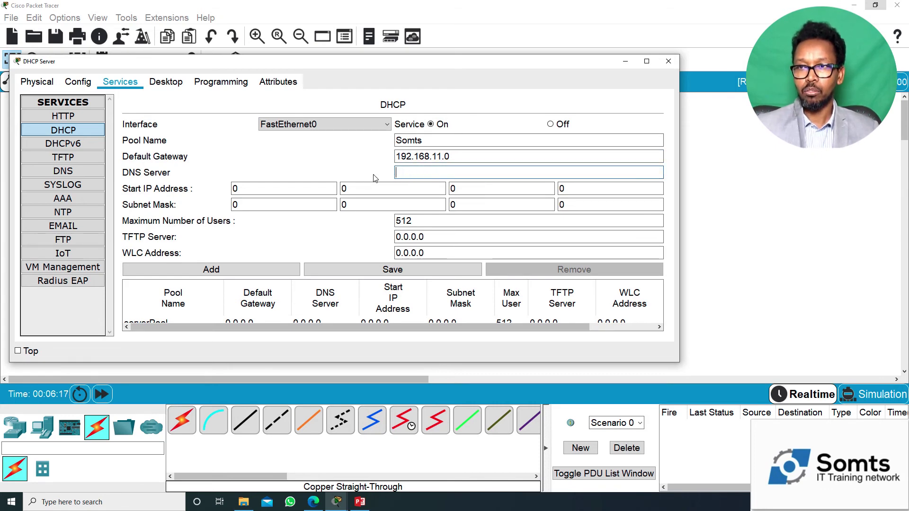
text(255.2)
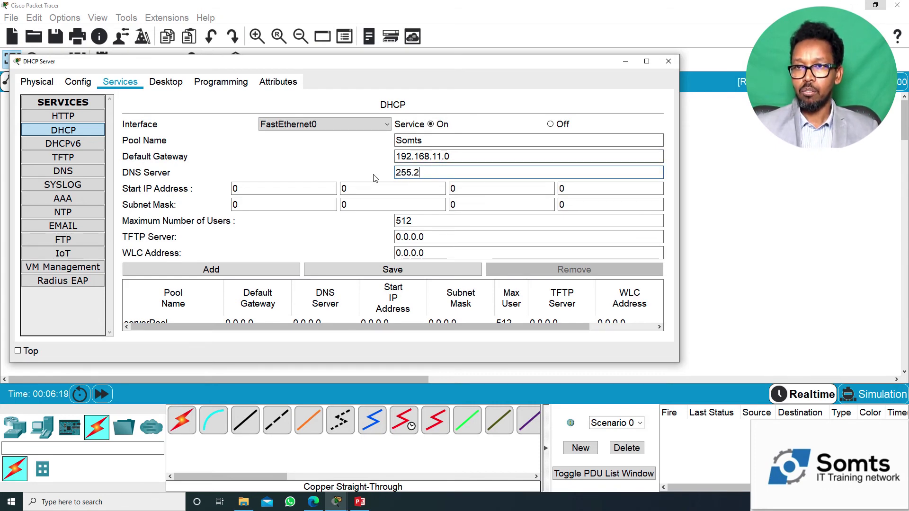
text(55.255.0)
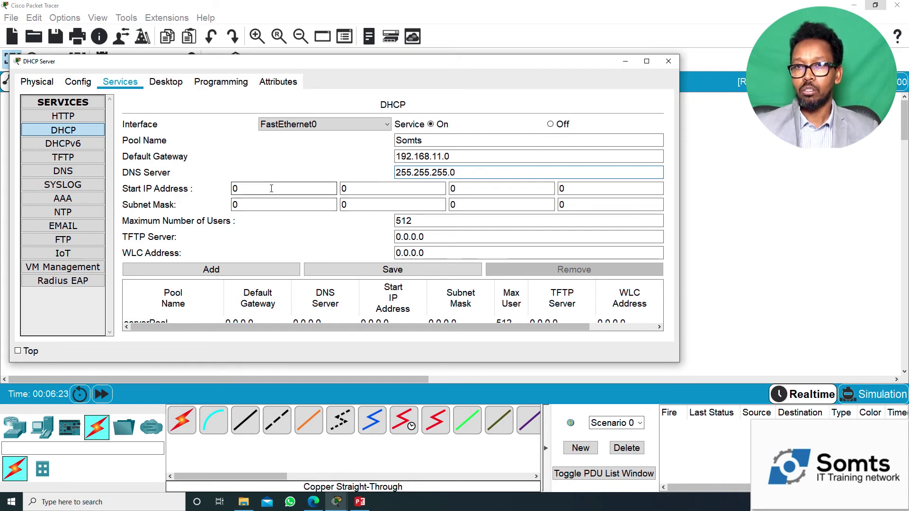
Step: Set the Somts pool's start IP address to 192.168.11.0
key(Tab)
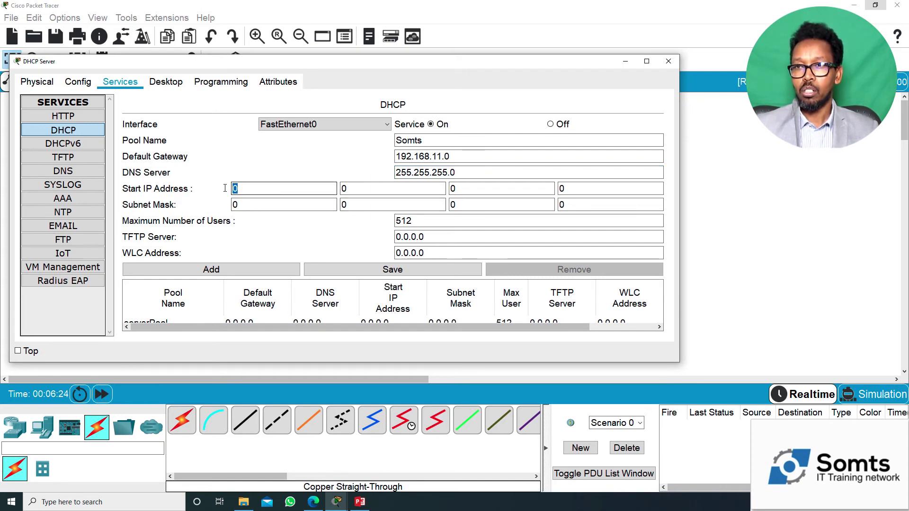
text(192)
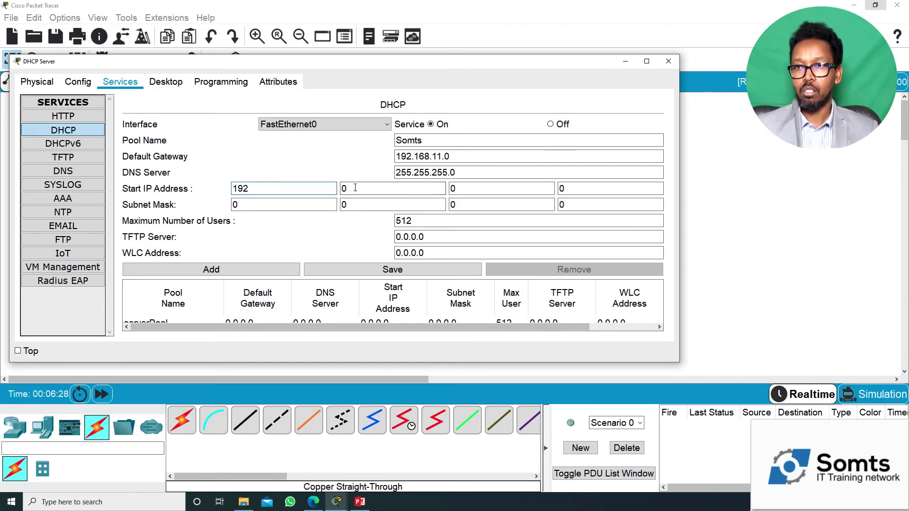
key(Tab)
text(192)
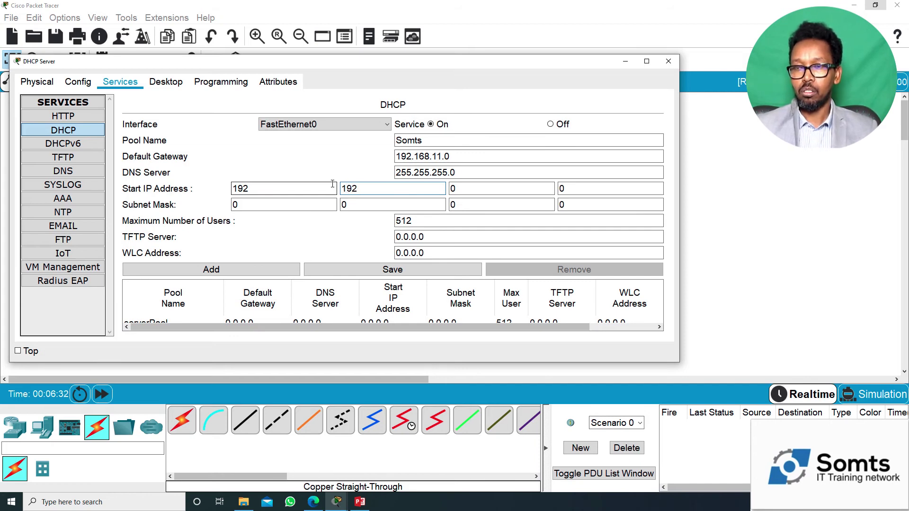
key(BackSpace)
key(BackSpace)
text(168)
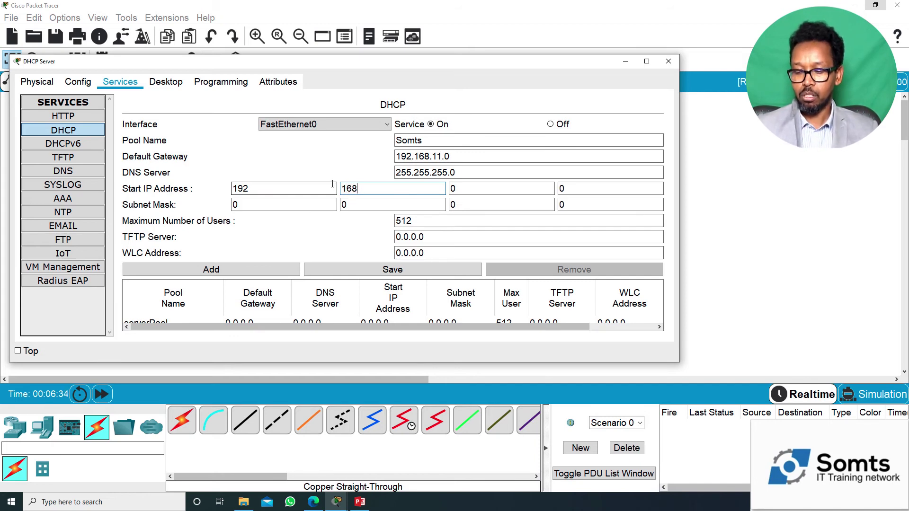
key(Tab)
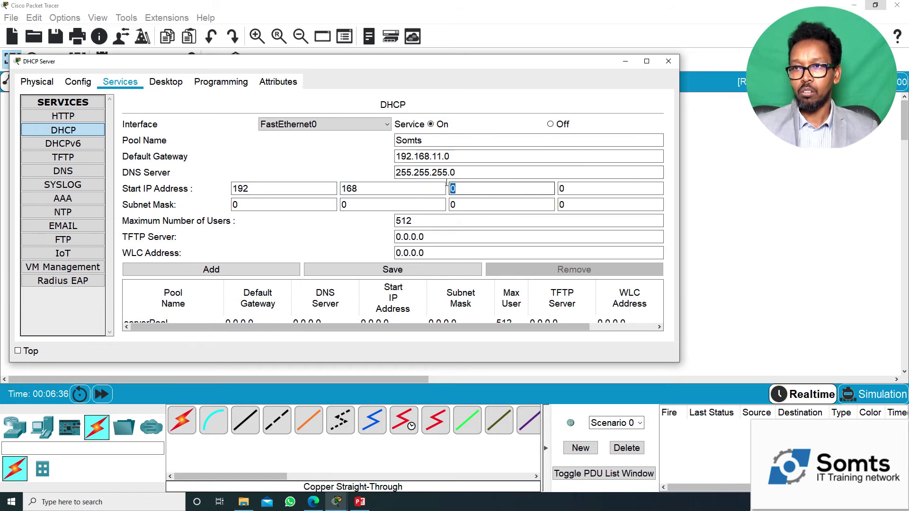
text(11)
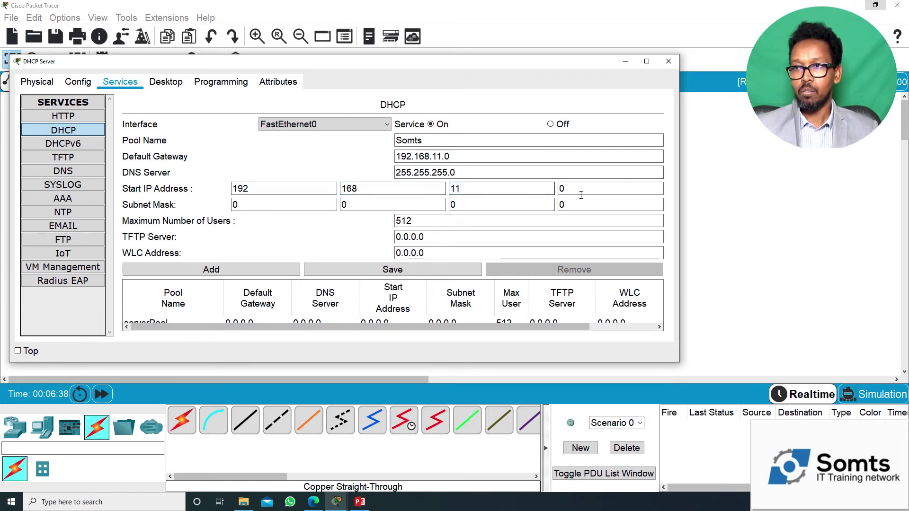
click(575, 188)
drag(576, 188, 554, 188)
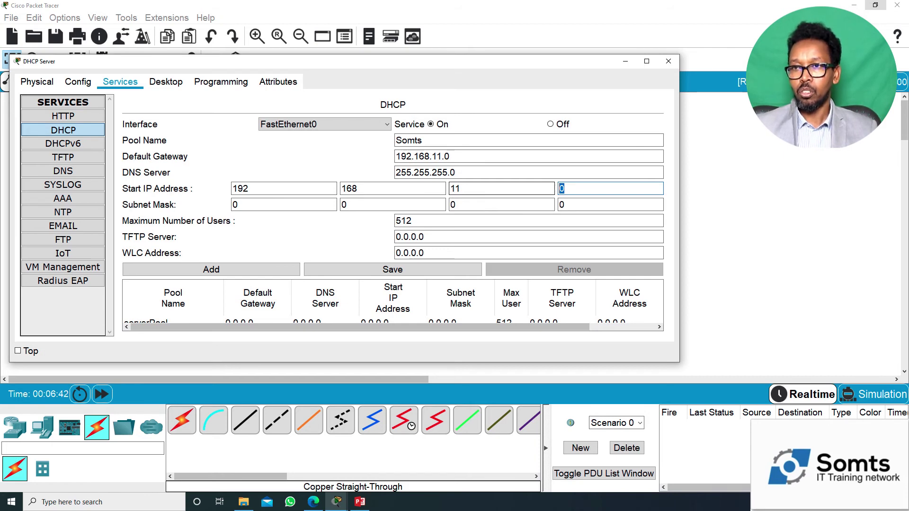
Step: Set the pool's subnet mask to 255.255.255.0
click(260, 204)
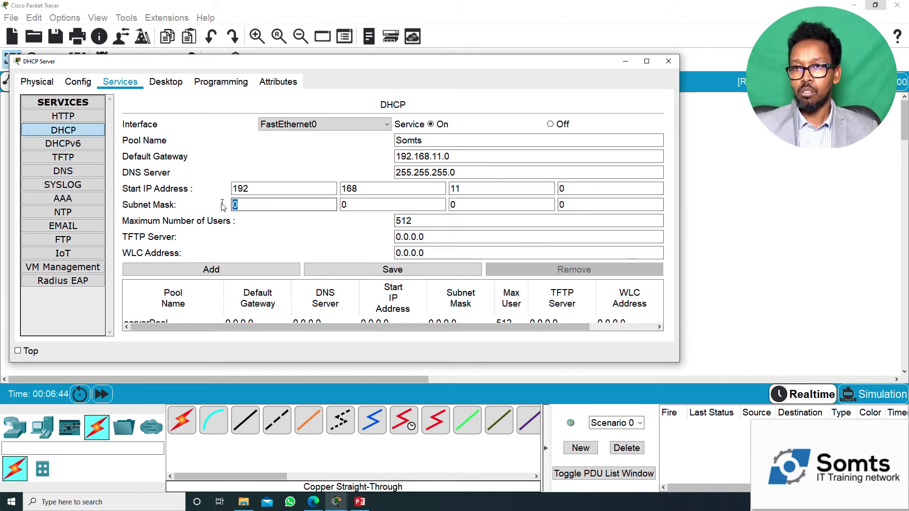
key(BackSpace)
text(255)
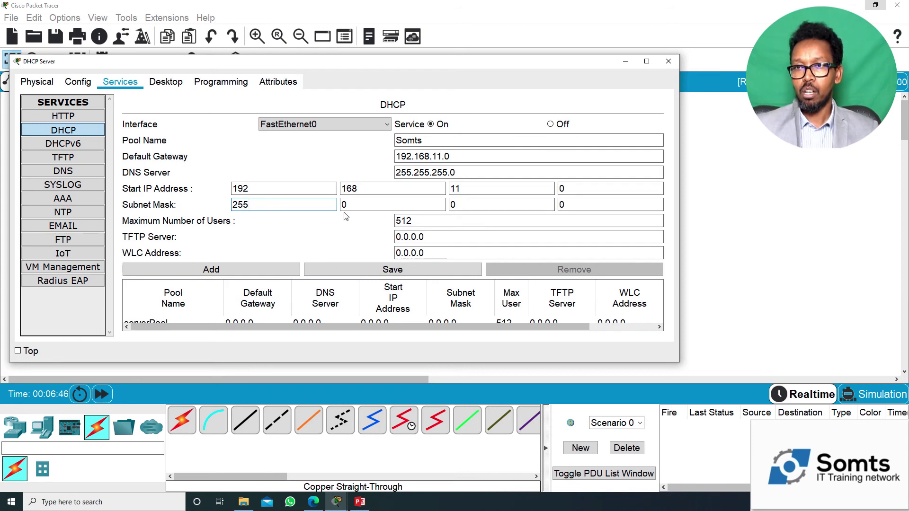
key(Tab)
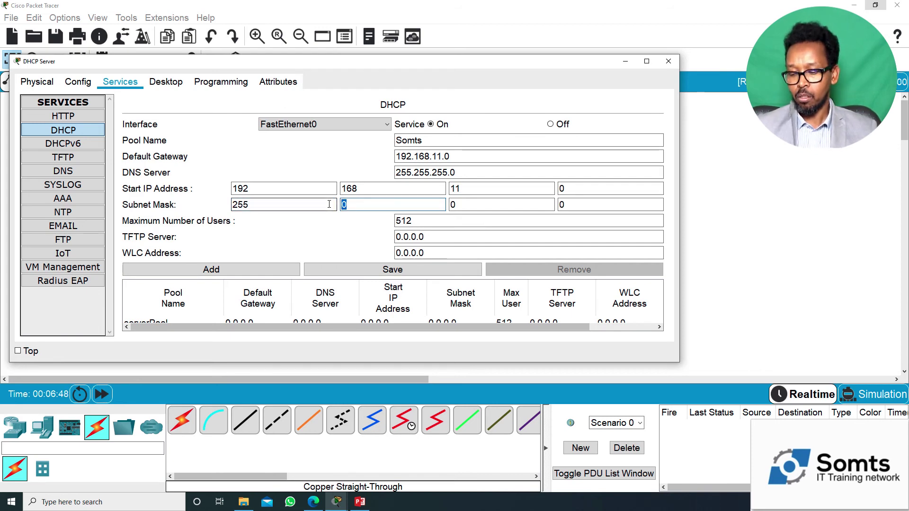
text(255)
key(Tab)
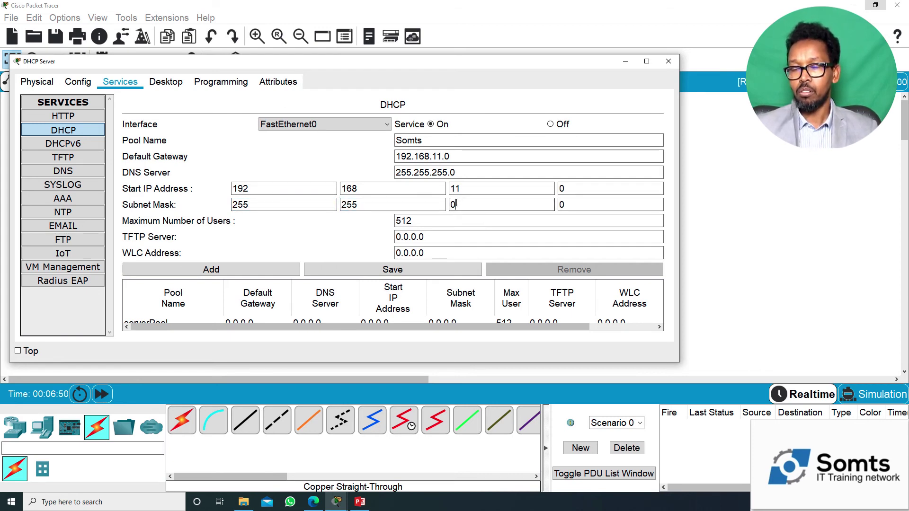
text(255)
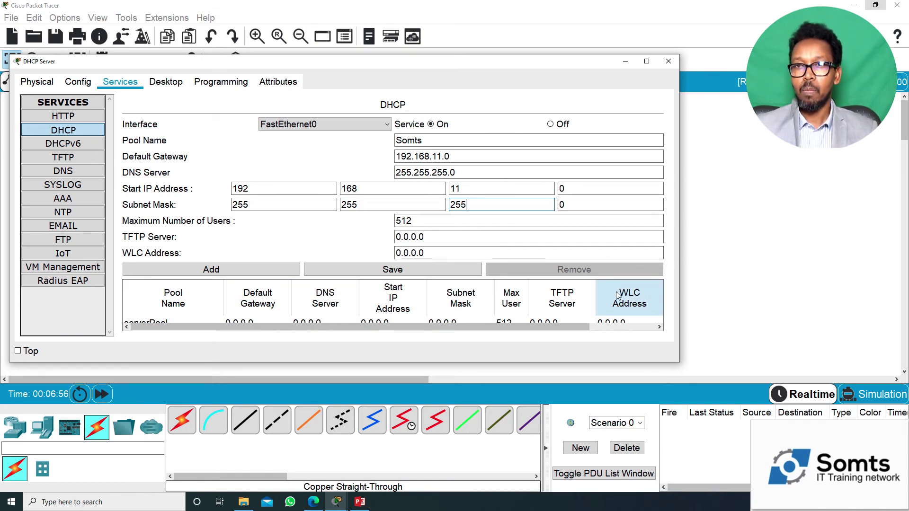
Step: Maximize the DHCP Server window to show the whole pool table and check the interface choices for the DHCP service
click(647, 62)
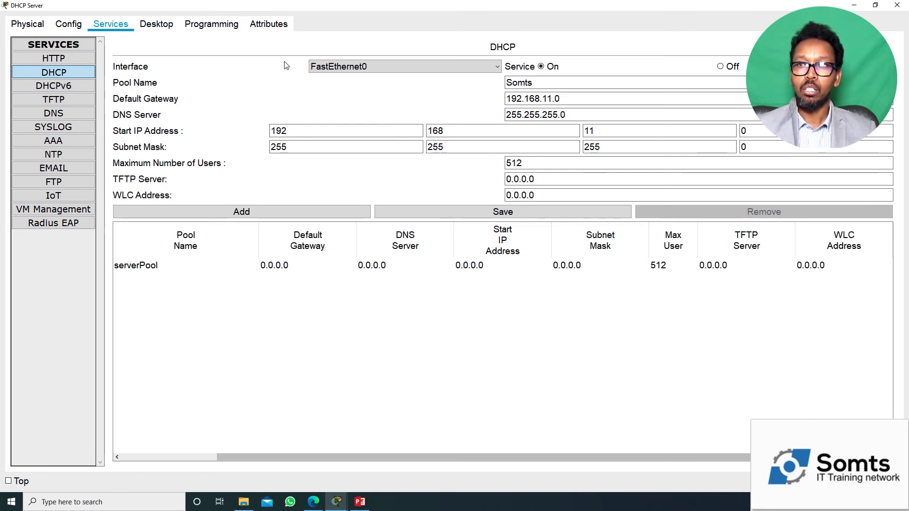
click(467, 67)
click(467, 67)
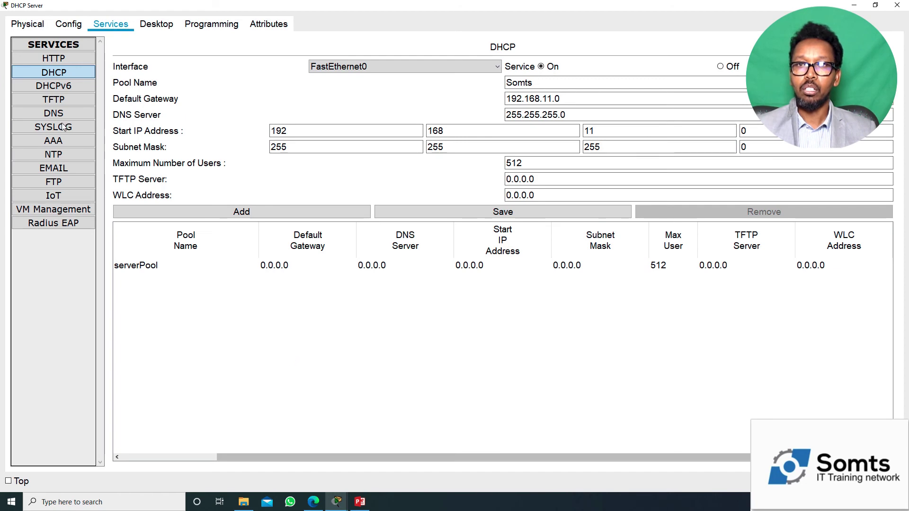
Step: Open the DHCP Server's IP configuration and assign it the static IPv4 address 192.168.11.6 with subnet mask 255.255.255.0
click(149, 26)
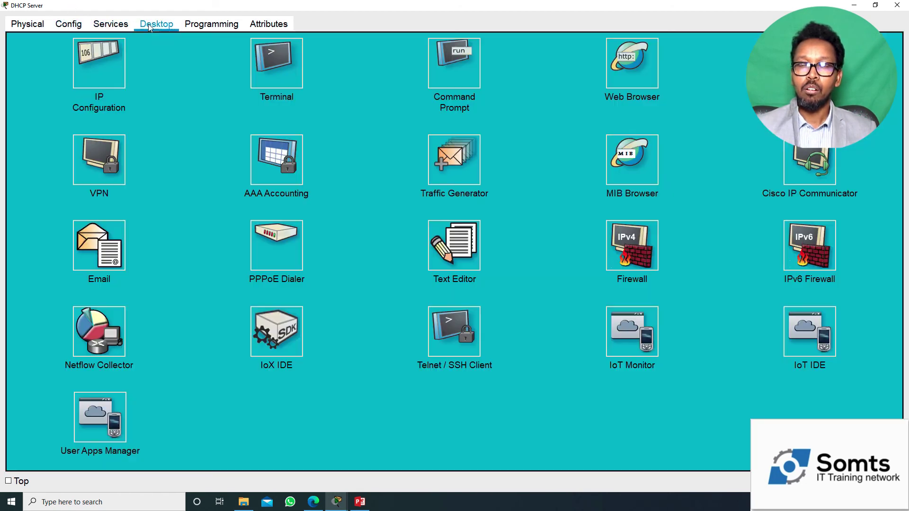
click(112, 70)
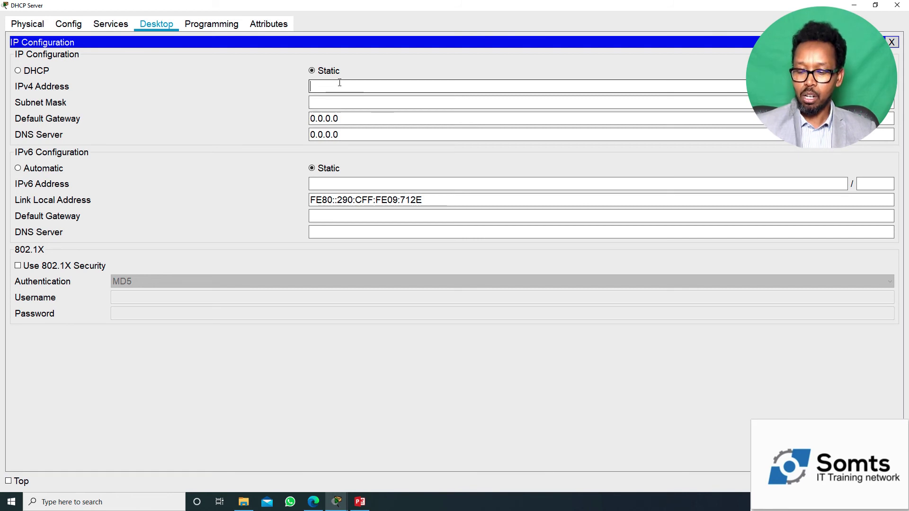
text(192.16)
text(8.)
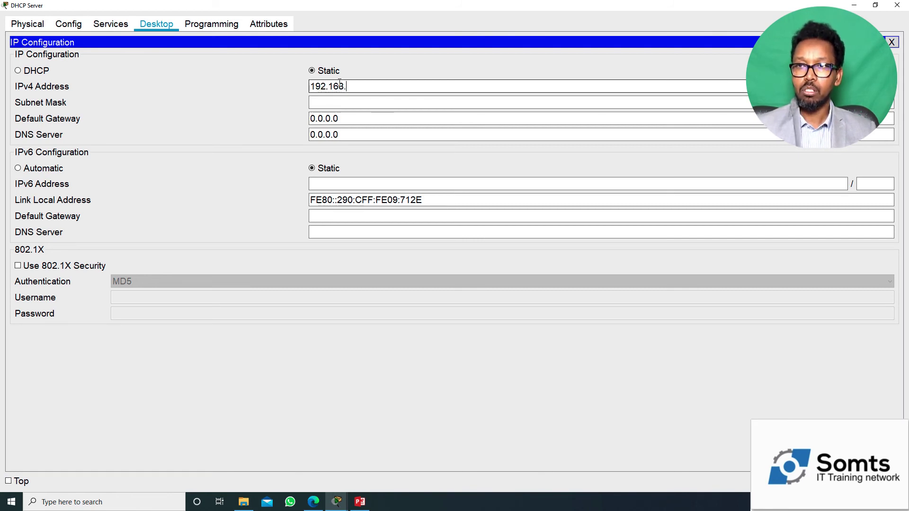
text(11.)
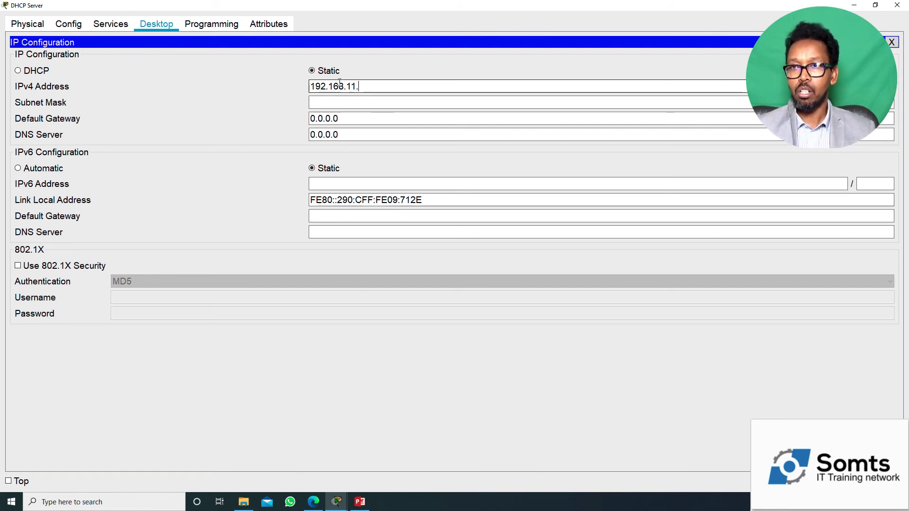
text(6)
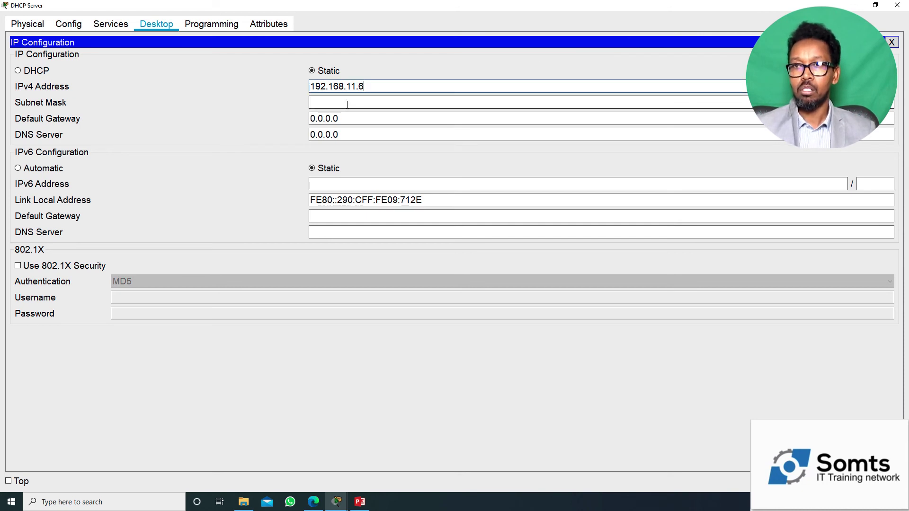
click(345, 103)
Step: Set the DHCP Server's own default gateway to 192.168.11.1
drag(349, 118, 288, 118)
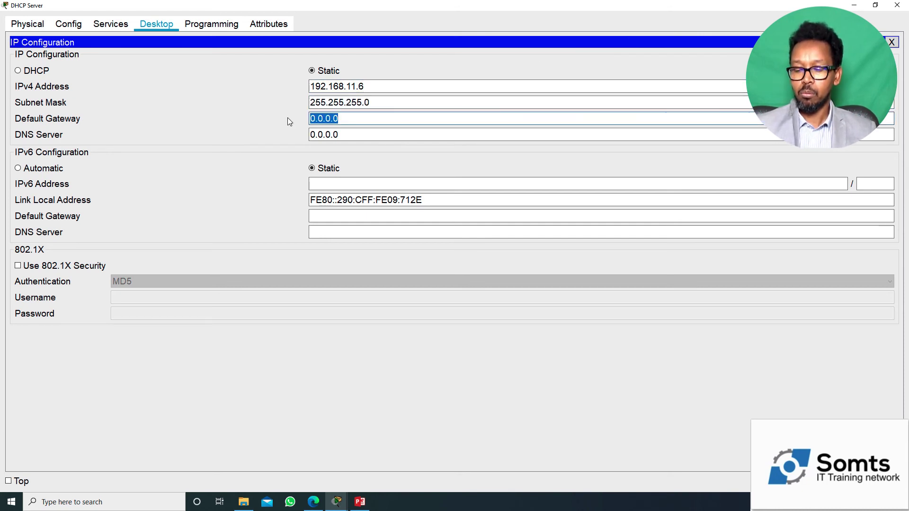
text(192.168)
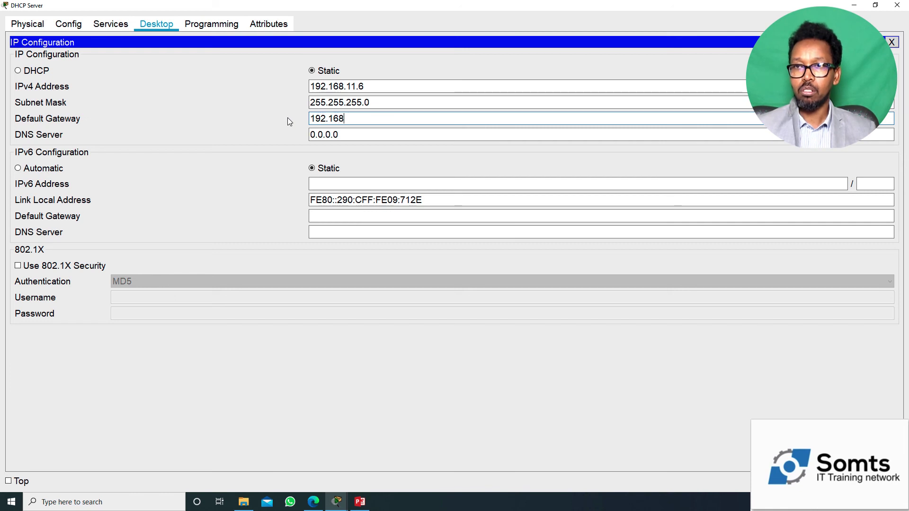
text(.11.1)
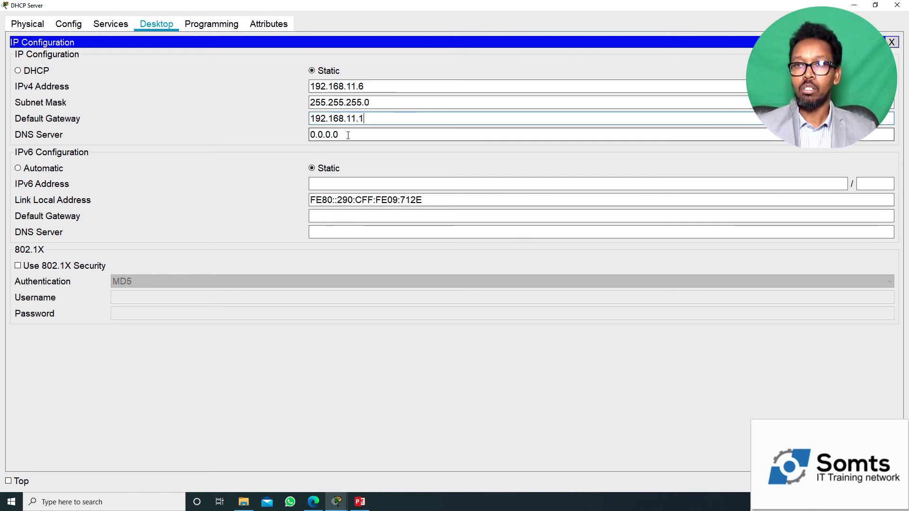
Step: Set the DNS server in the server's IP configuration to 192.168.11.6 and close the DHCP Server's windows
key(Tab)
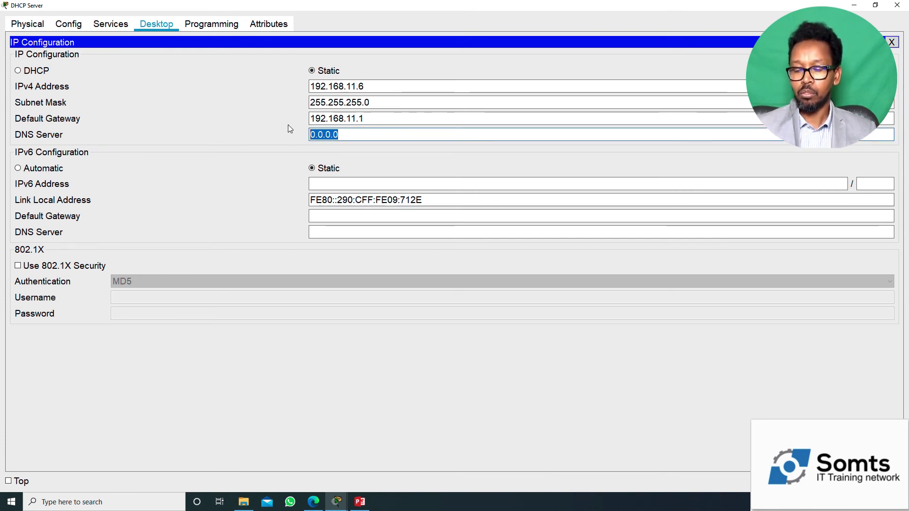
text(192.168)
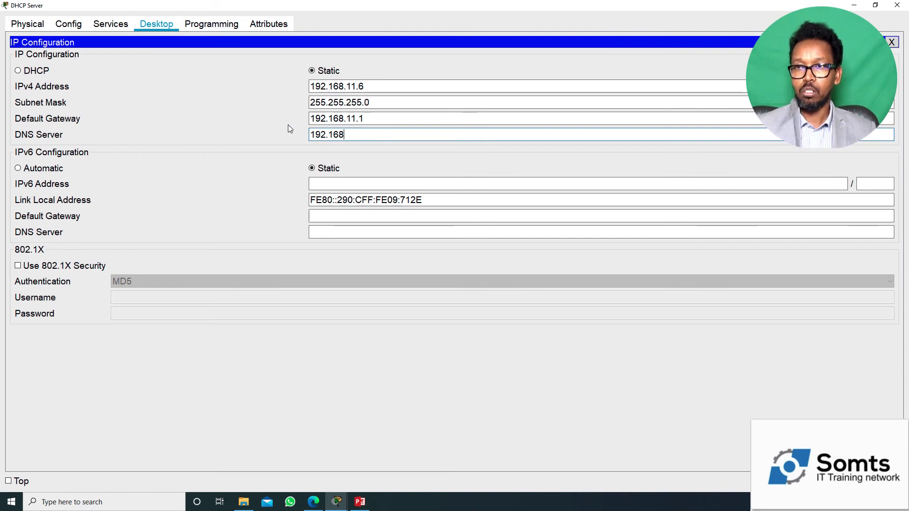
text(.1)
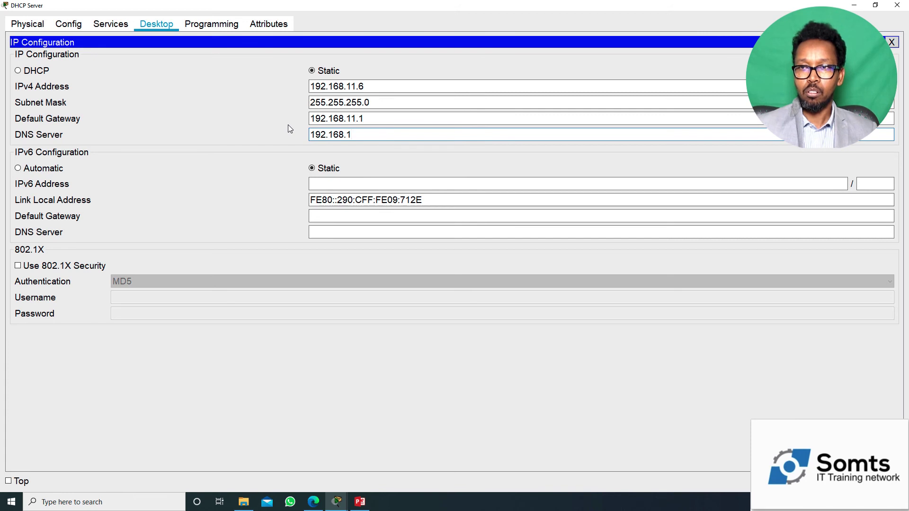
text(1.)
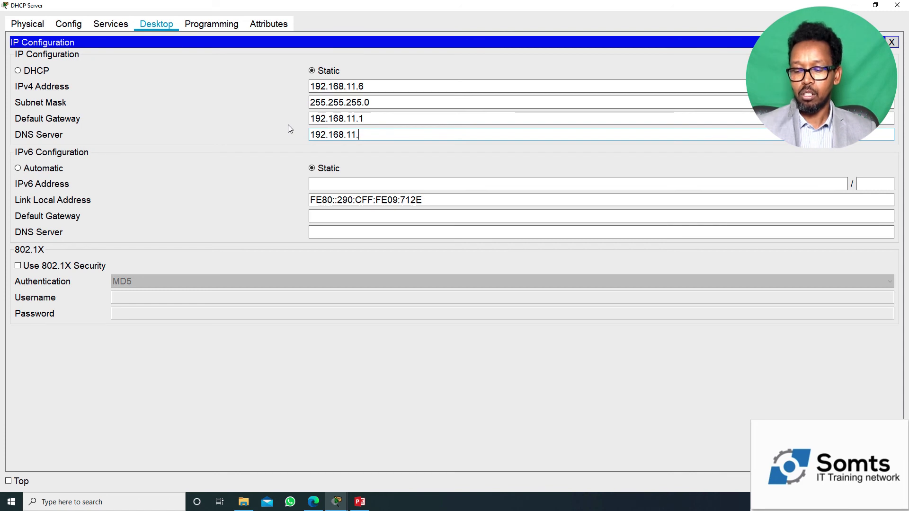
text(6)
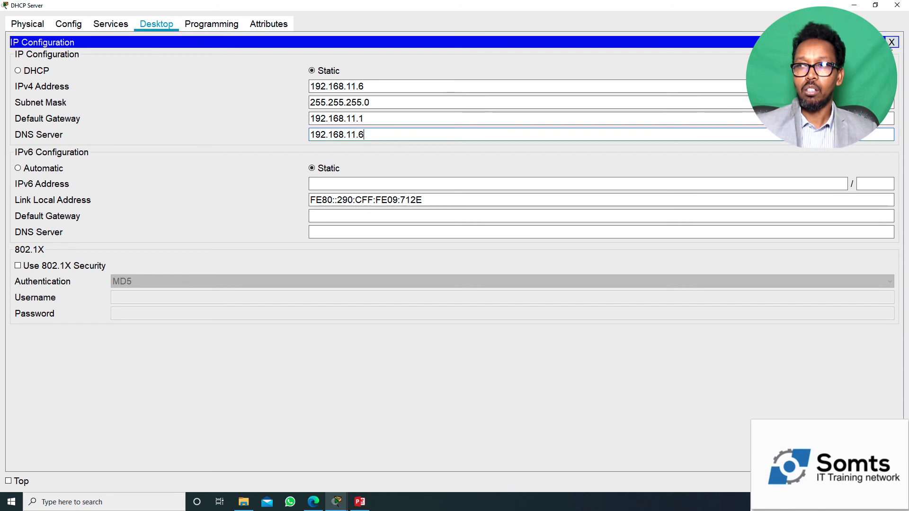
click(889, 42)
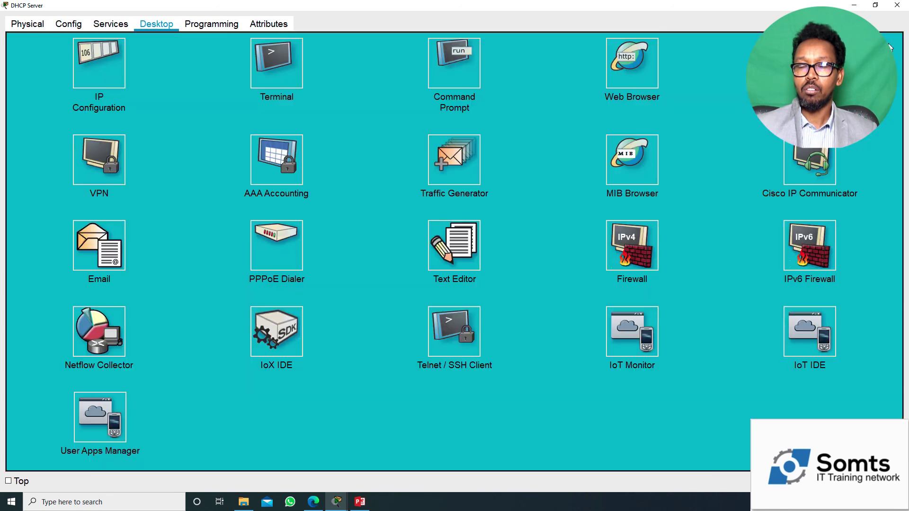
click(896, 9)
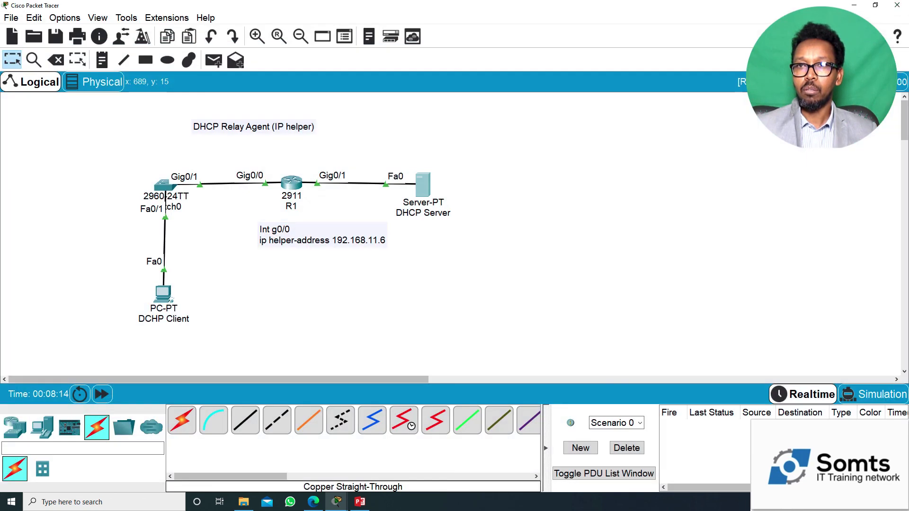
Step: Open router R1's command line in a maximized window and leave interface configuration mode with the end command
click(290, 185)
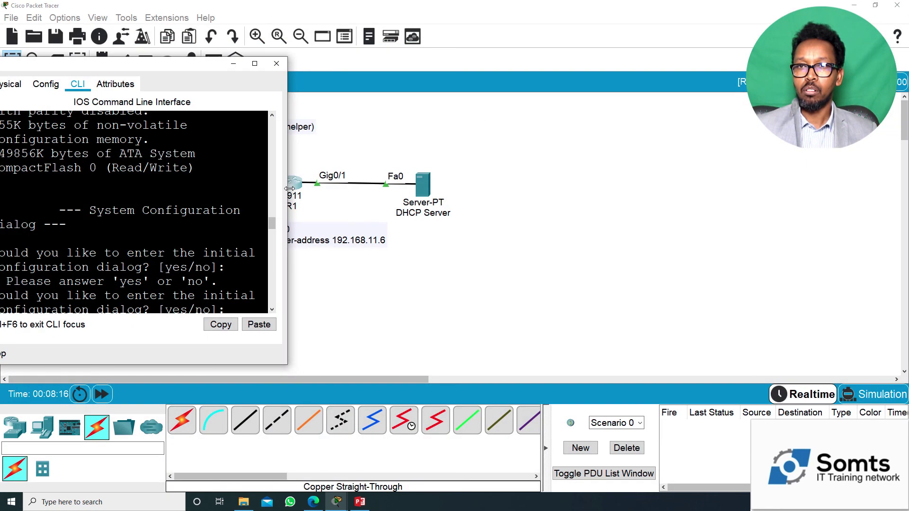
click(255, 63)
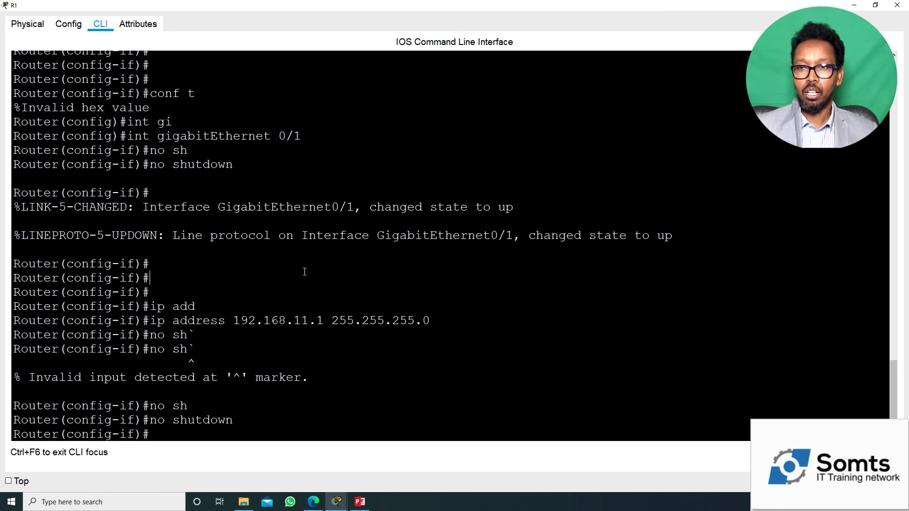
key(Return)
key(Return)
text(end)
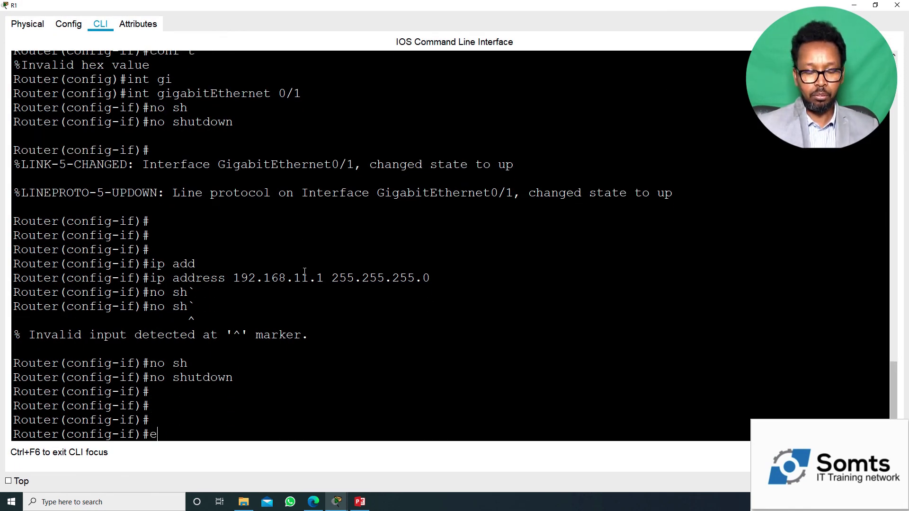
key(Return)
key(Return)
key(Return)
key(Return)
key(Return)
Step: Run show ip int br on R1 to review the addresses and status of all its interfaces
text(sho)
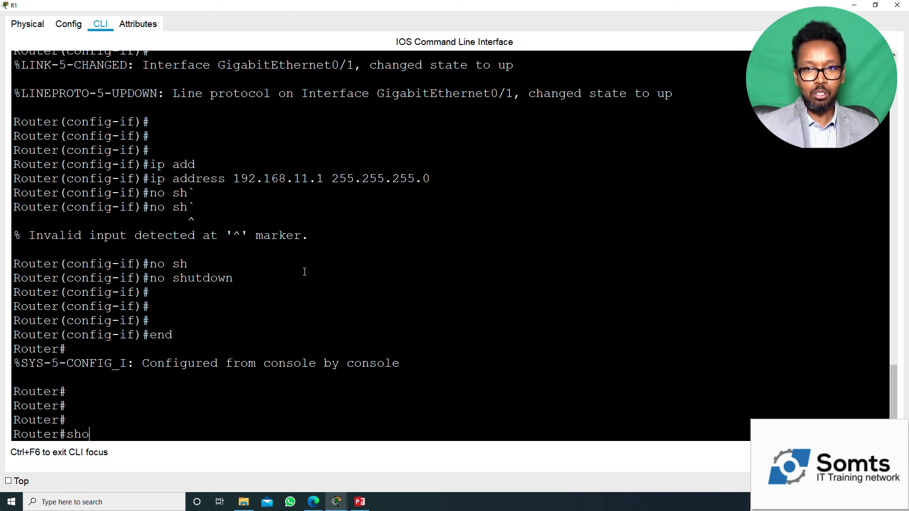
text(w ip int )
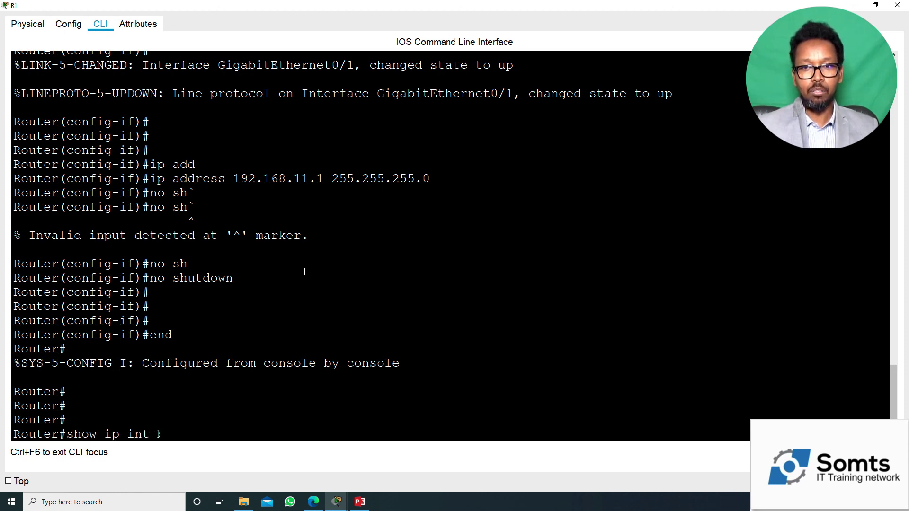
text(br)
key(Return)
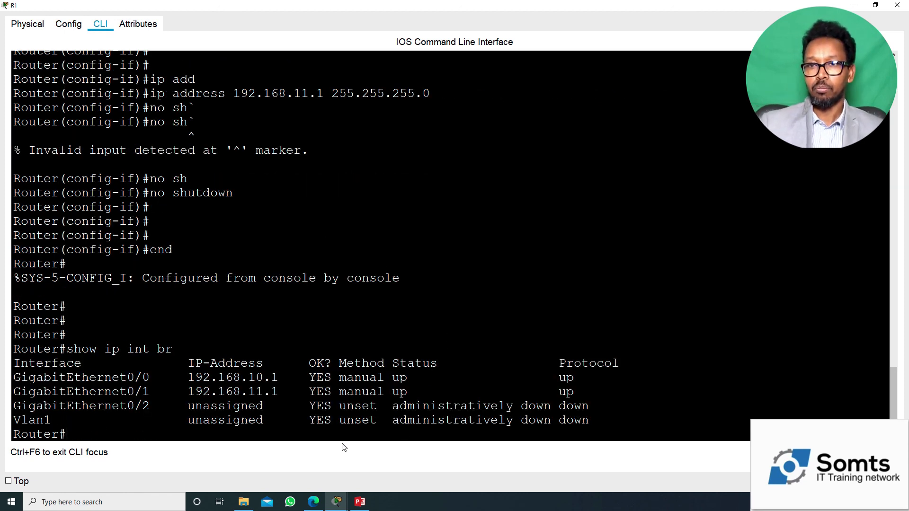
Step: Consult the DHCPv4 Relay slide in PowerPoint for the helper address verification command and begin a show ip command on R1
click(360, 502)
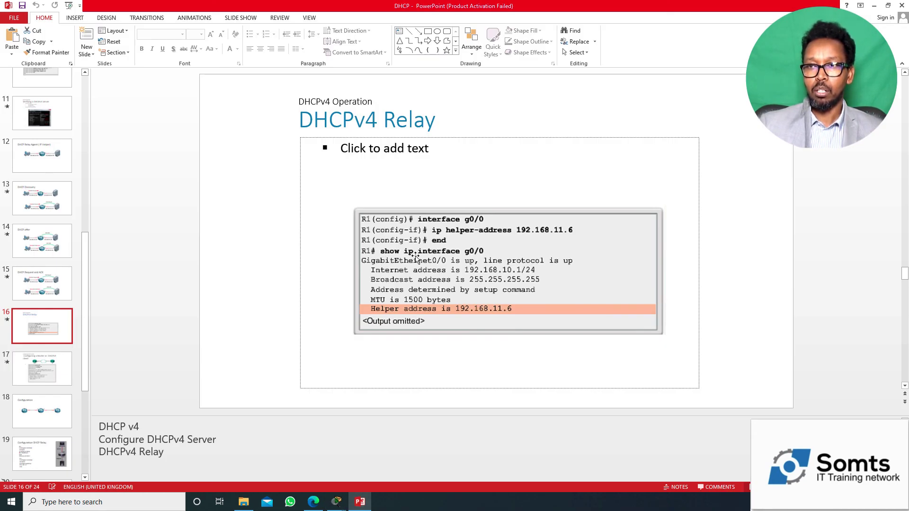
click(360, 502)
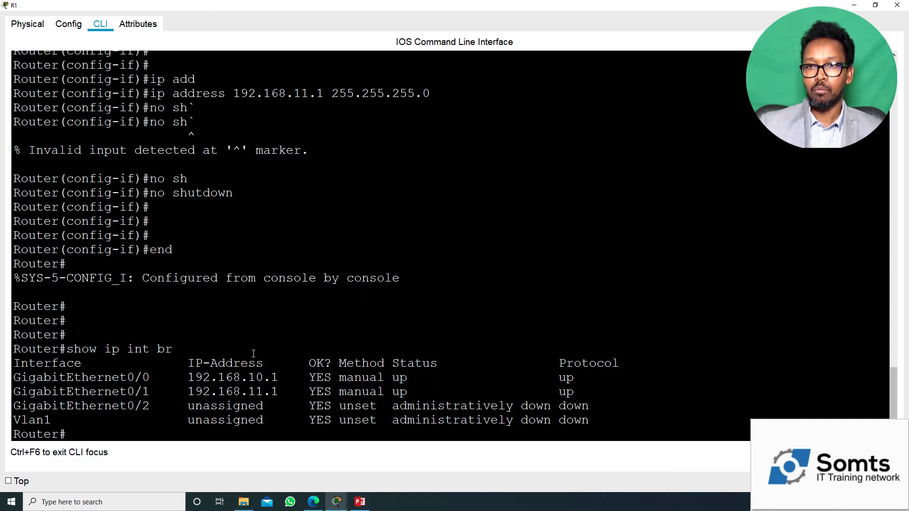
text(show ip)
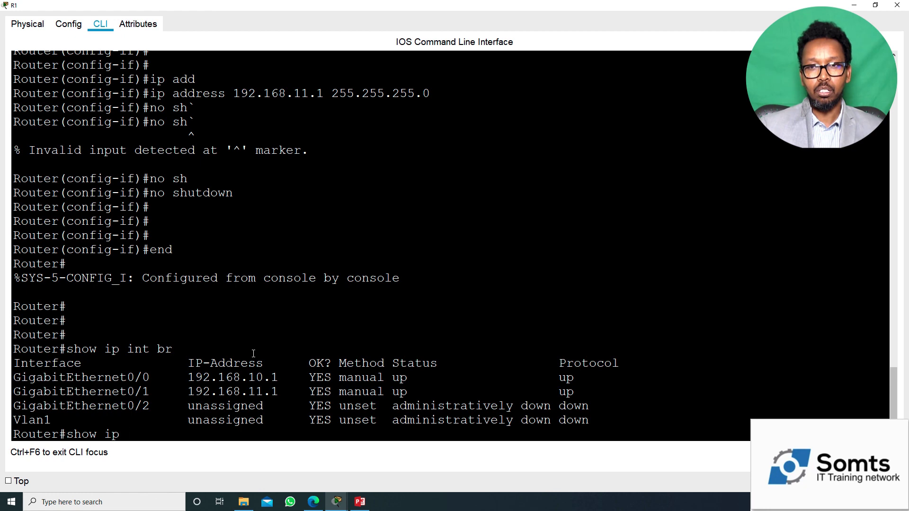
text( he)
key(Tab)
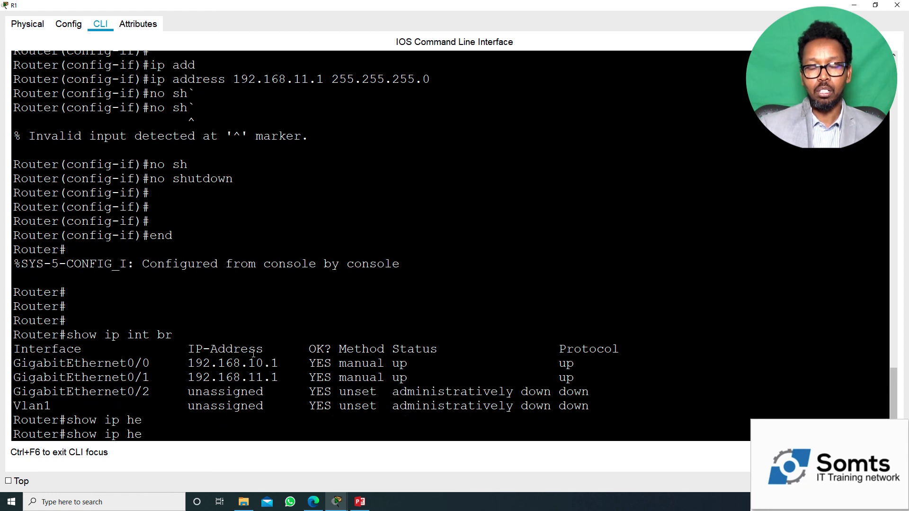
key(BackSpace)
key(BackSpace)
click(363, 505)
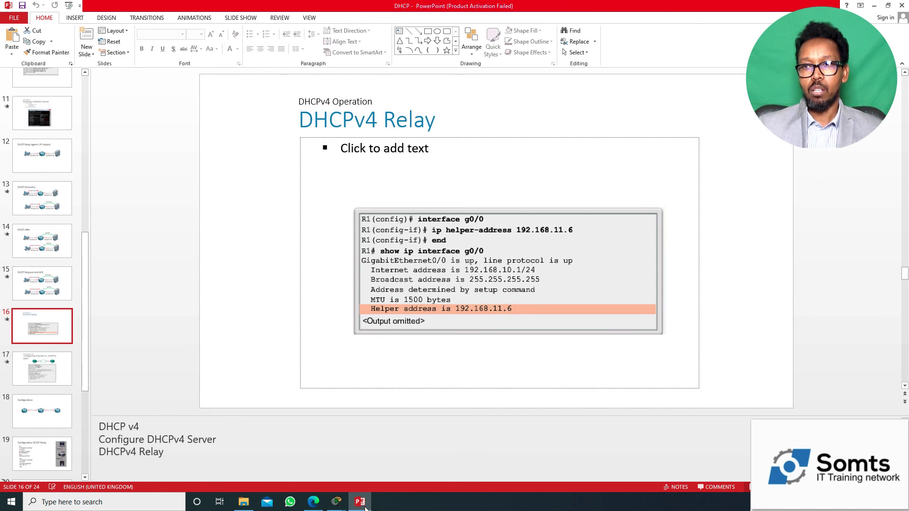
click(363, 505)
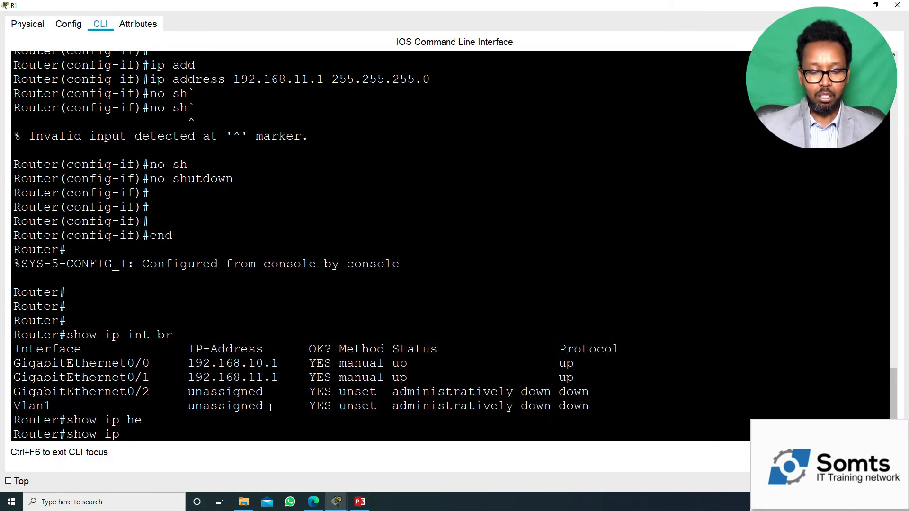
Step: Run show ip interface gigabitEthernet 0/0 on R1 and highlight the interface's Internet address in the output
text(in)
key(Tab)
text(gi)
key(Tab)
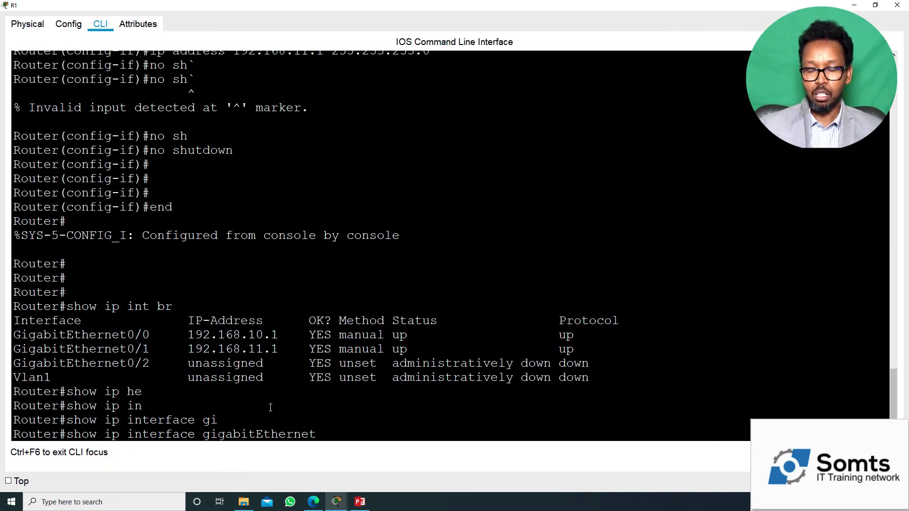
text(0/0)
key(Return)
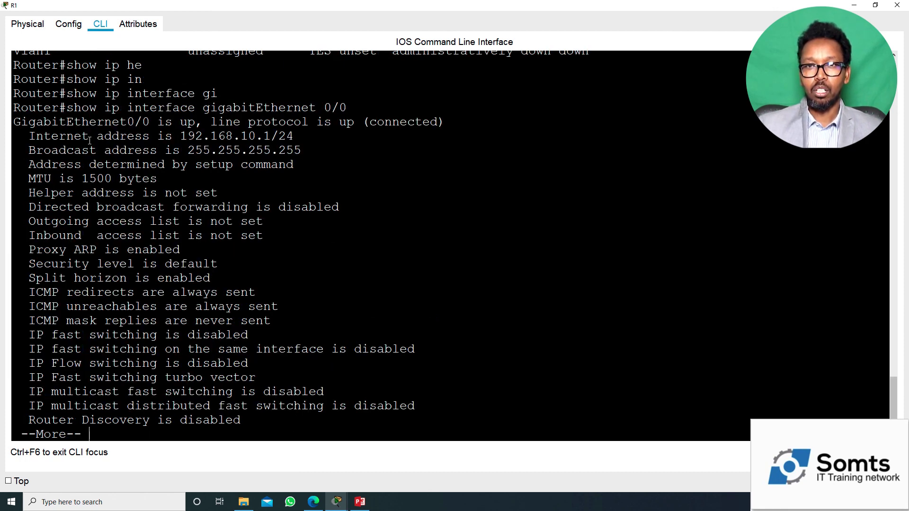
drag(173, 132, 299, 135)
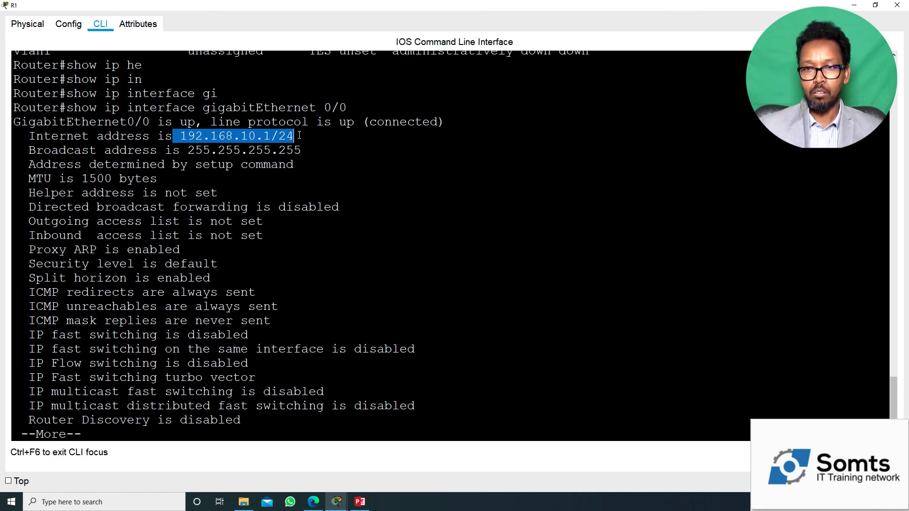
Step: Page through the rest of the GigabitEthernet 0/0 interface details until the router prompt returns
key(Return)
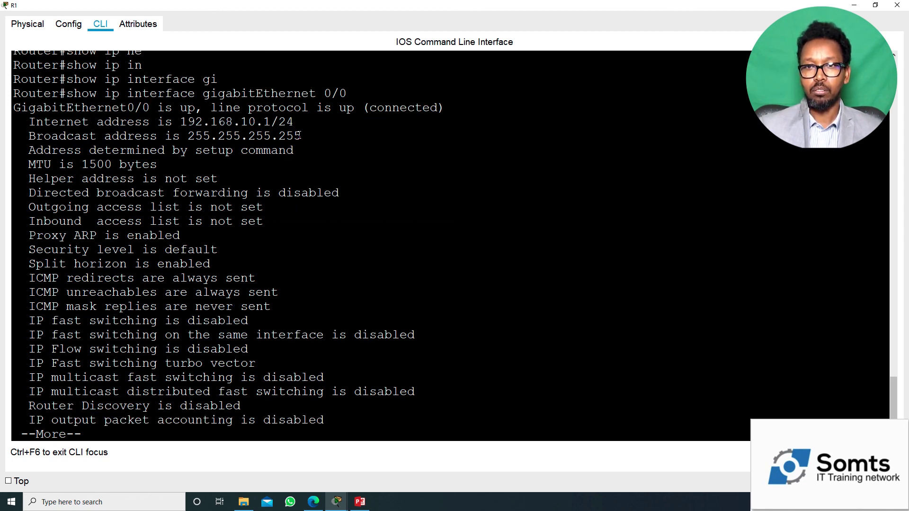
key(Return)
key(Return)
key(Return)
key(Return)
key(Return)
key(Return)
key(Return)
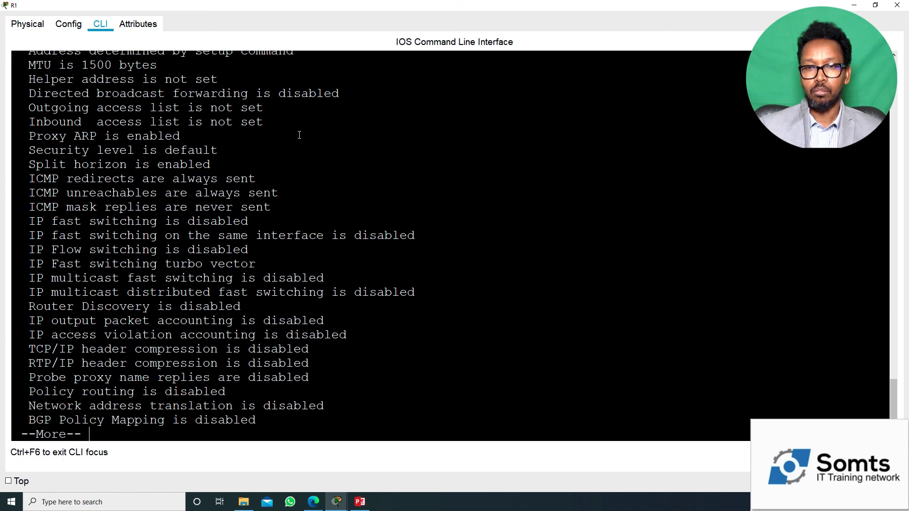
key(Return)
key(Return)
key(Return)
key(Return)
key(Return)
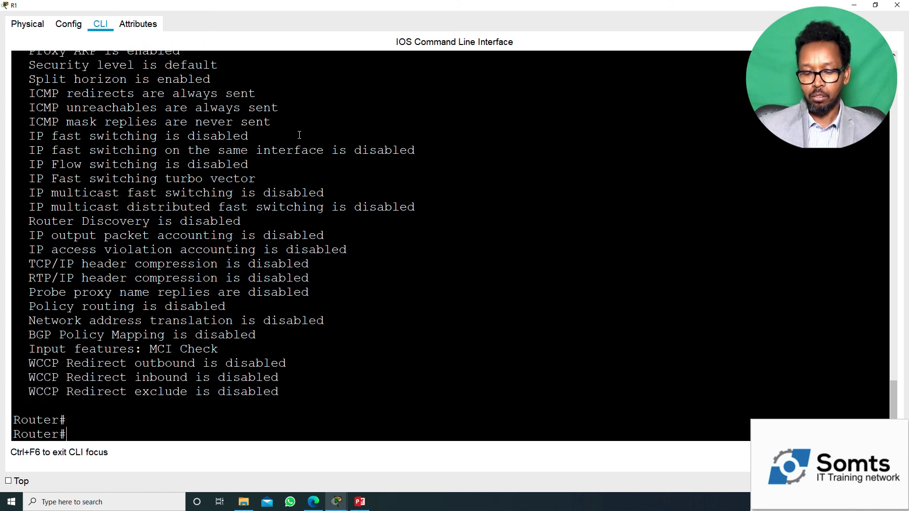
Step: Enter global configuration mode on R1 and open interface GigabitEthernet 0/0 for configuration
text(conf t)
key(Return)
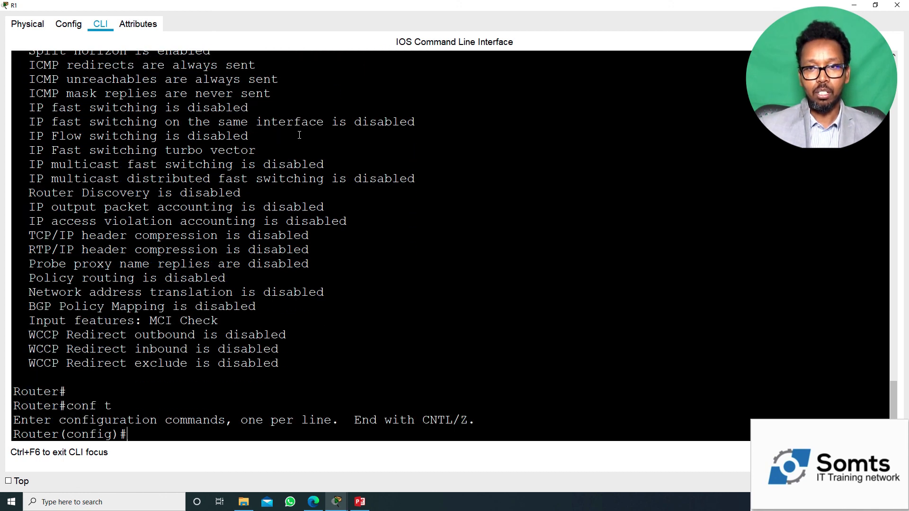
text(int)
key(Tab)
text(gi)
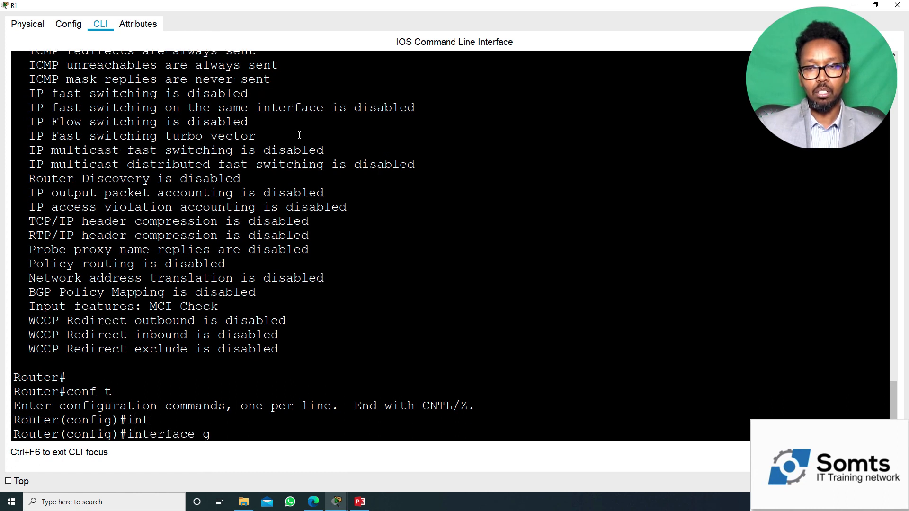
key(Tab)
text(0/0)
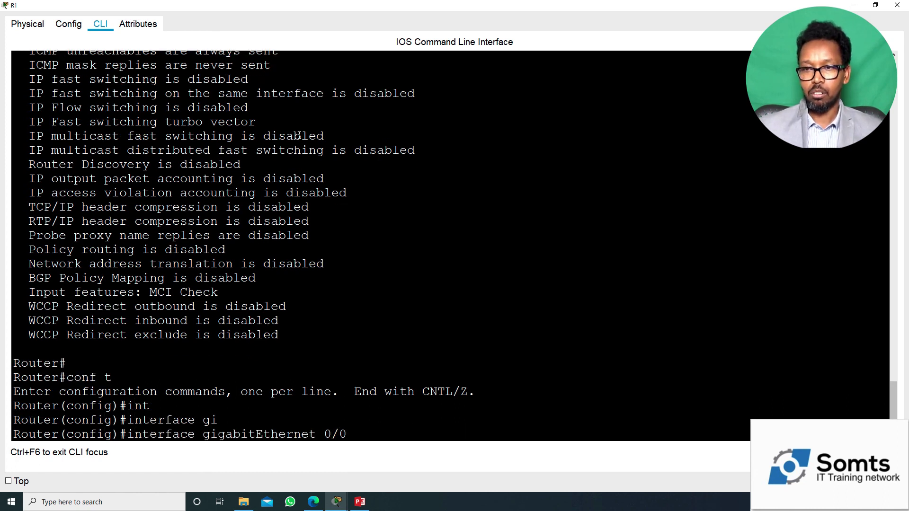
key(Return)
Step: Set the IP helper address on R1's GigabitEthernet 0/0 interface to 192.168.11.6
text(ip)
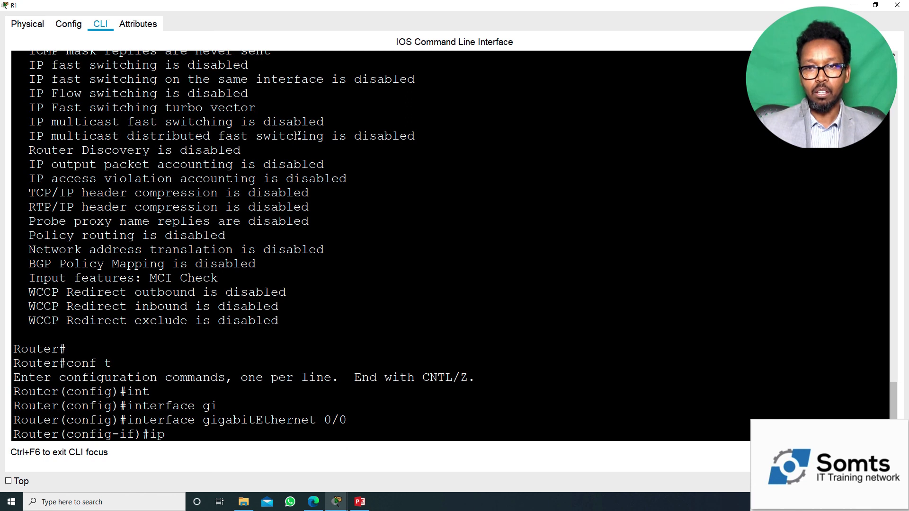
text( he)
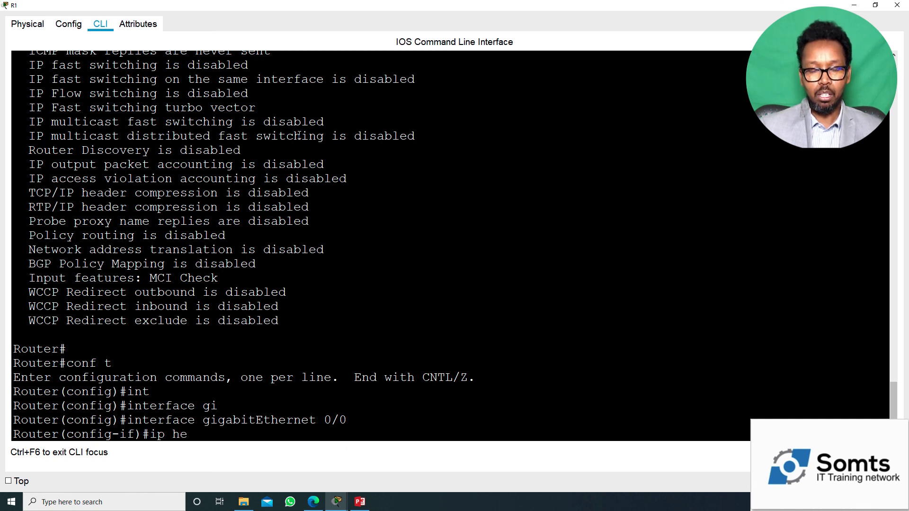
key(Tab)
text(l)
key(Tab)
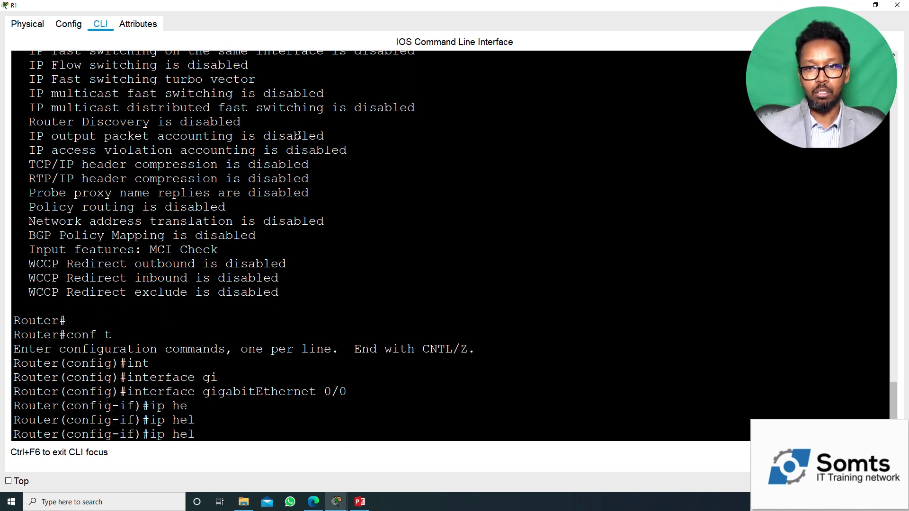
text(p)
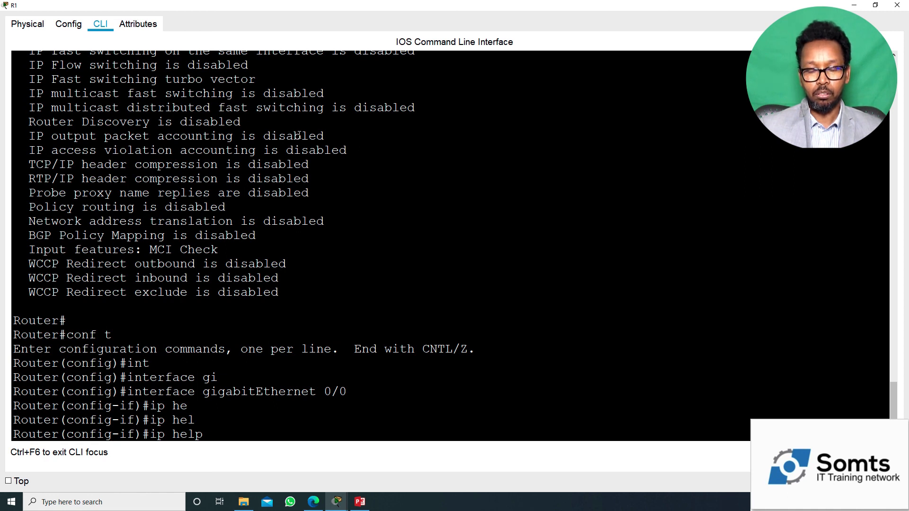
text(er)
text(-add)
key(Tab)
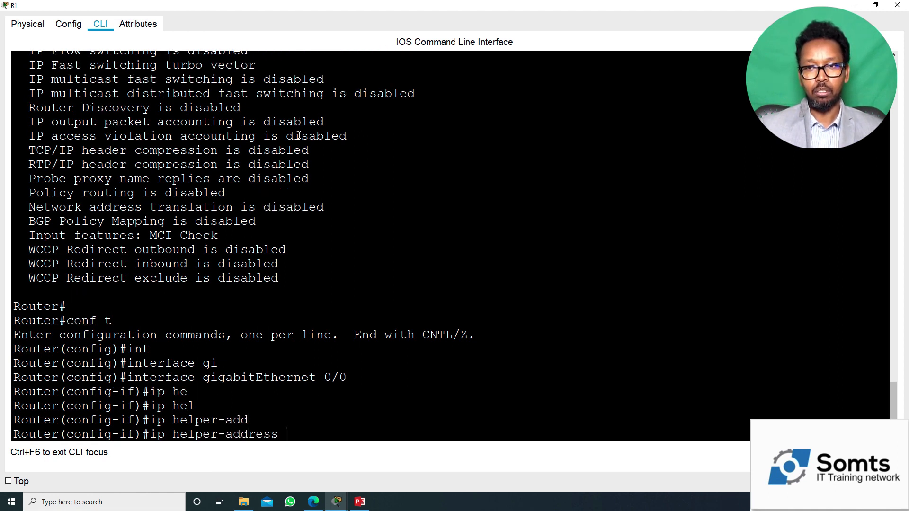
text(192.168)
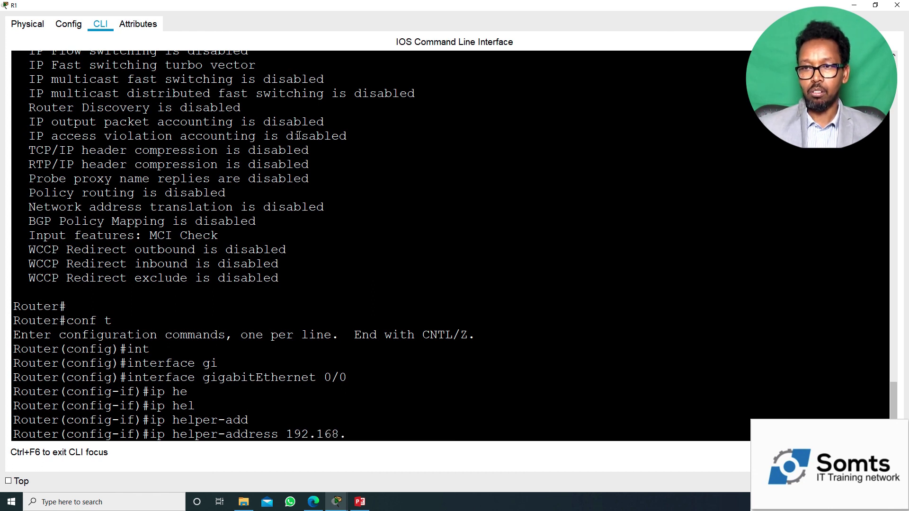
text(.11.6)
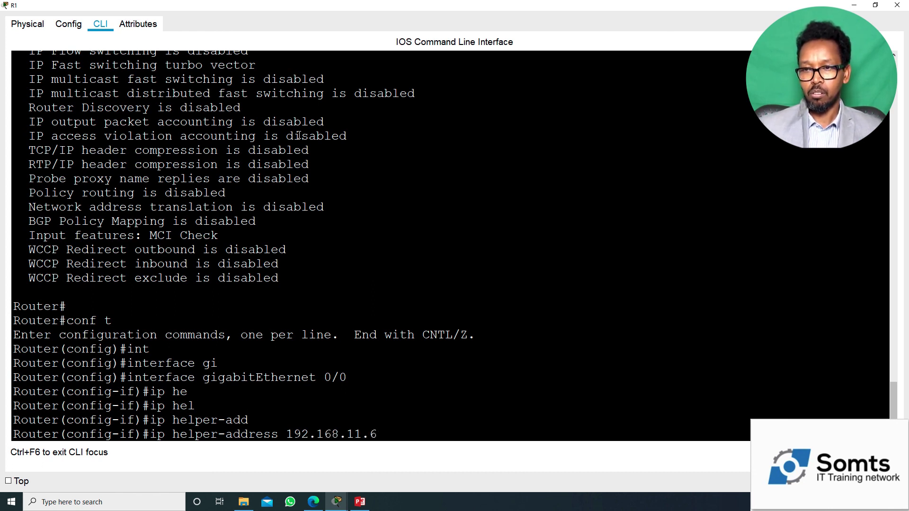
key(Return)
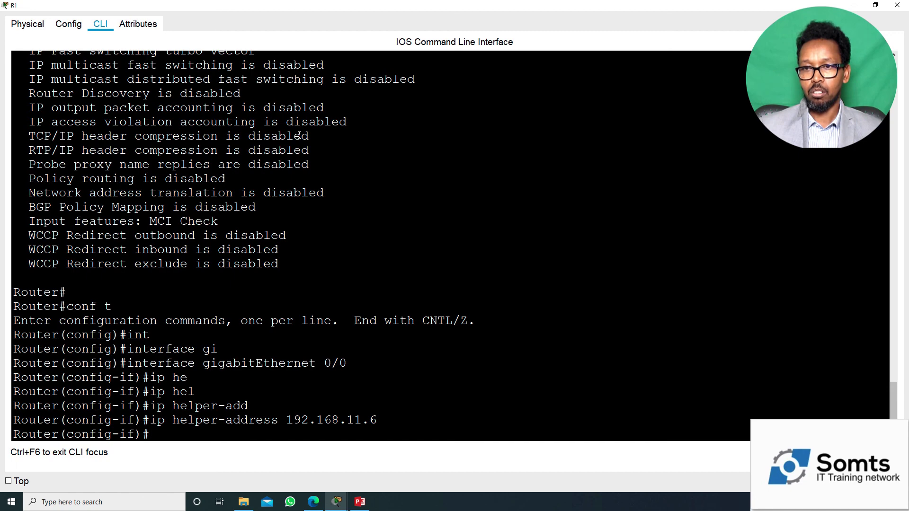